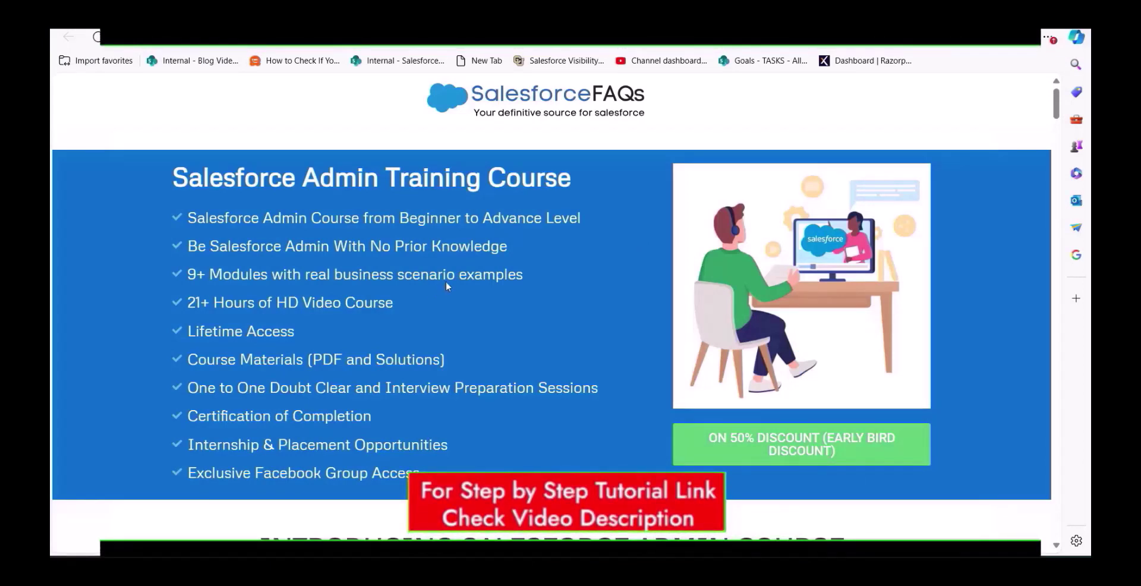
Scroll through the SalesforceFAQs admin course modules and the $99 price card.
scroll(469, 294, down, 2)
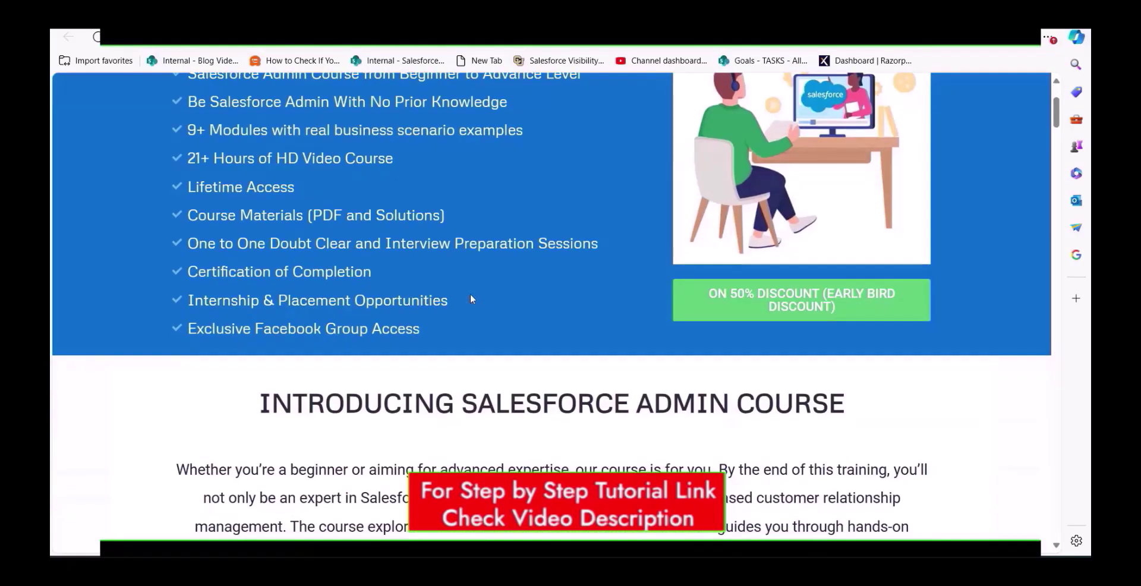
scroll(471, 299, up, 1)
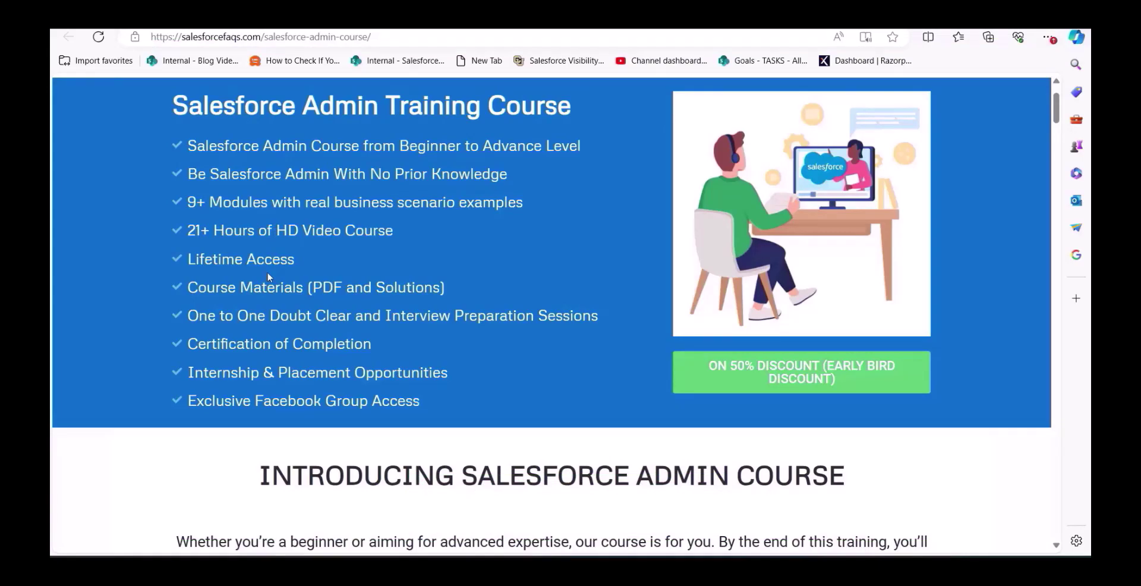
scroll(268, 277, down, 15)
scroll(269, 277, down, 1)
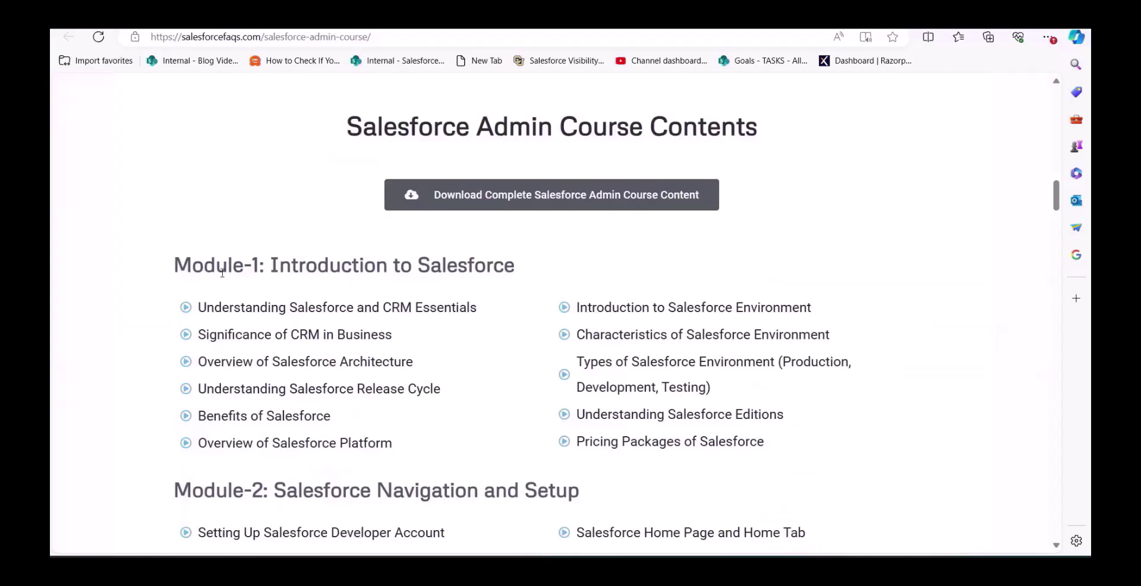
scroll(252, 325, down, 2)
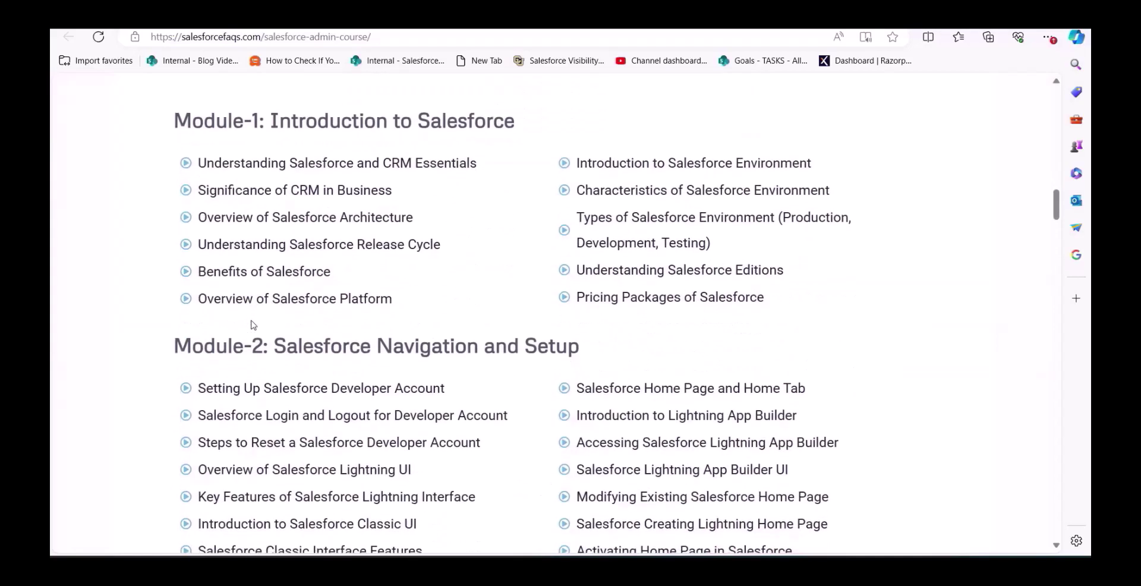
scroll(252, 325, down, 20)
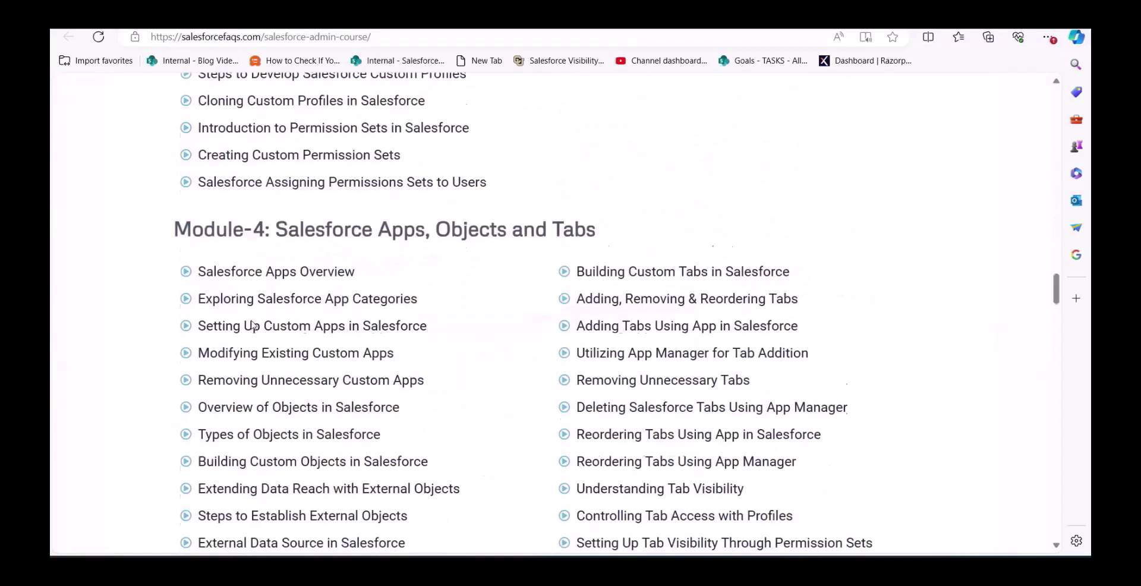
scroll(252, 325, down, 20)
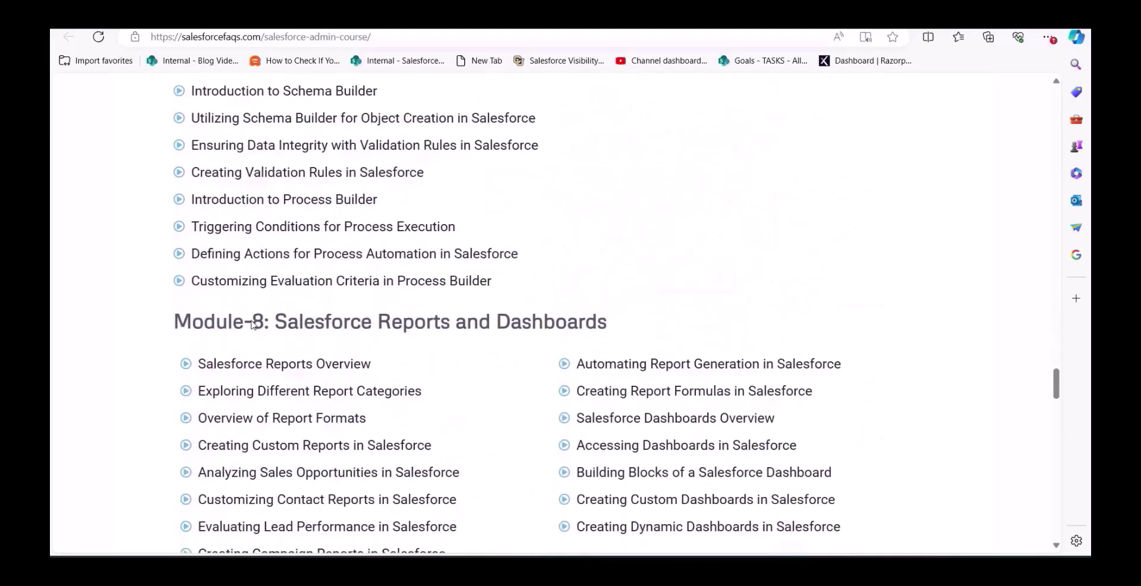
scroll(252, 325, down, 5)
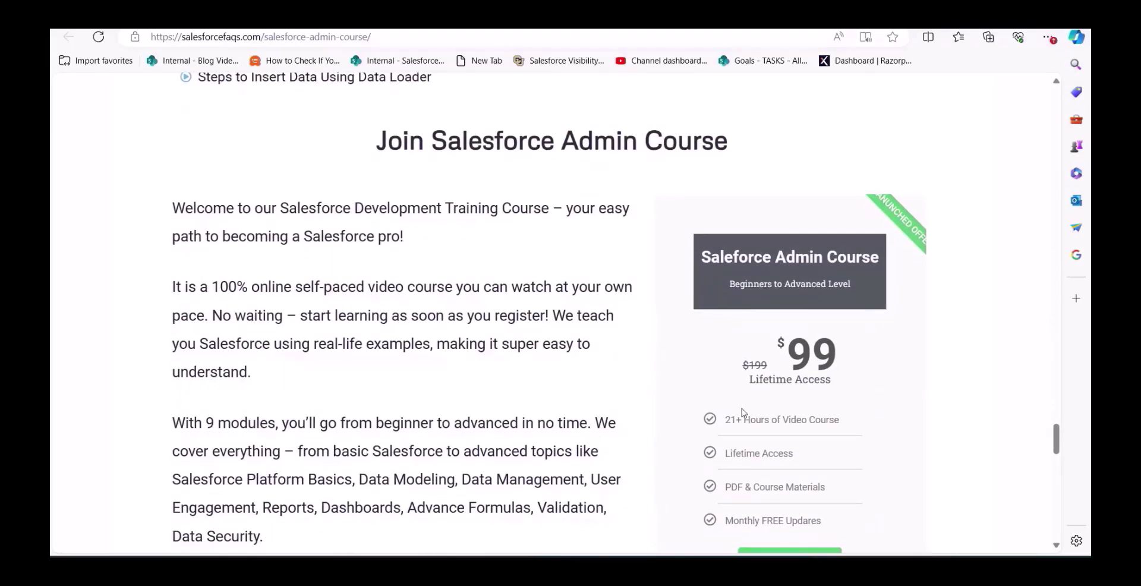
scroll(743, 412, up, 1)
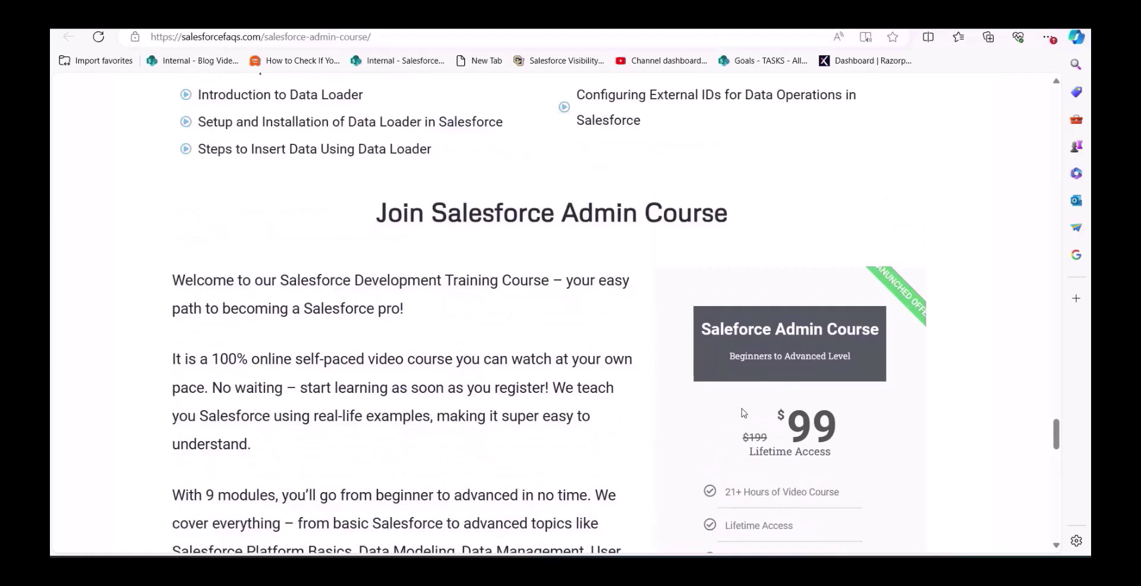
scroll(742, 413, down, 1)
scroll(724, 349, up, 2)
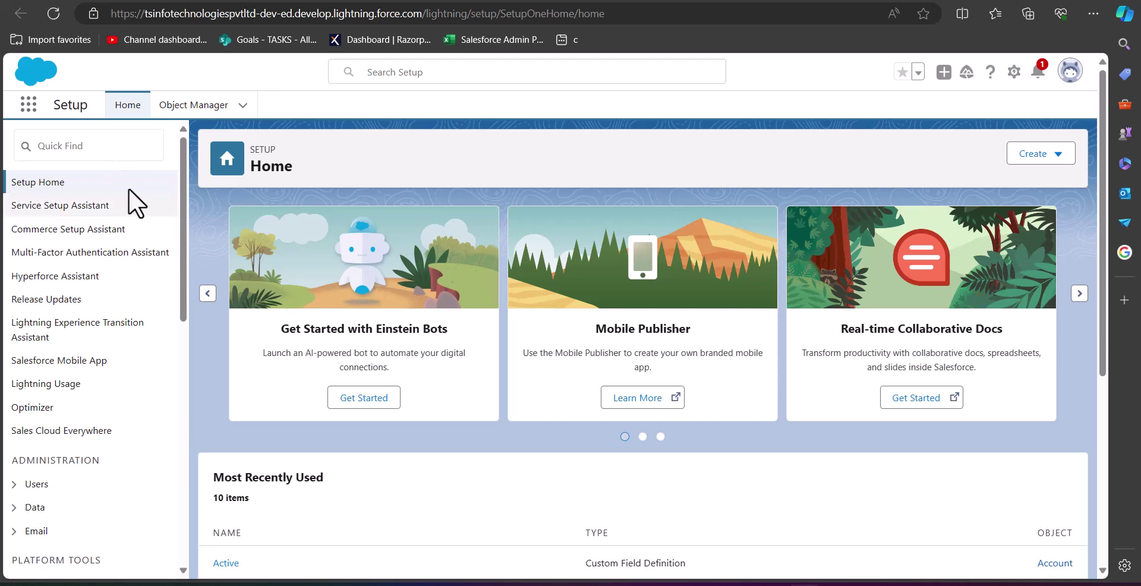
Search 'flows' in Quick Find, open Flows, and start a New Flow as a Screen Flow.
click(111, 153)
text(flows)
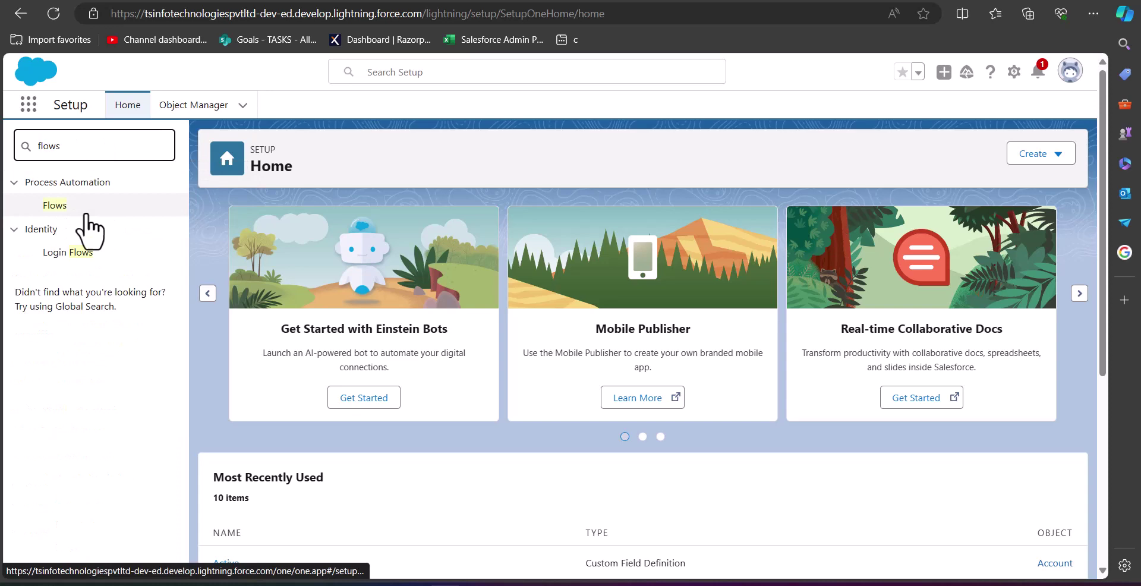
click(80, 209)
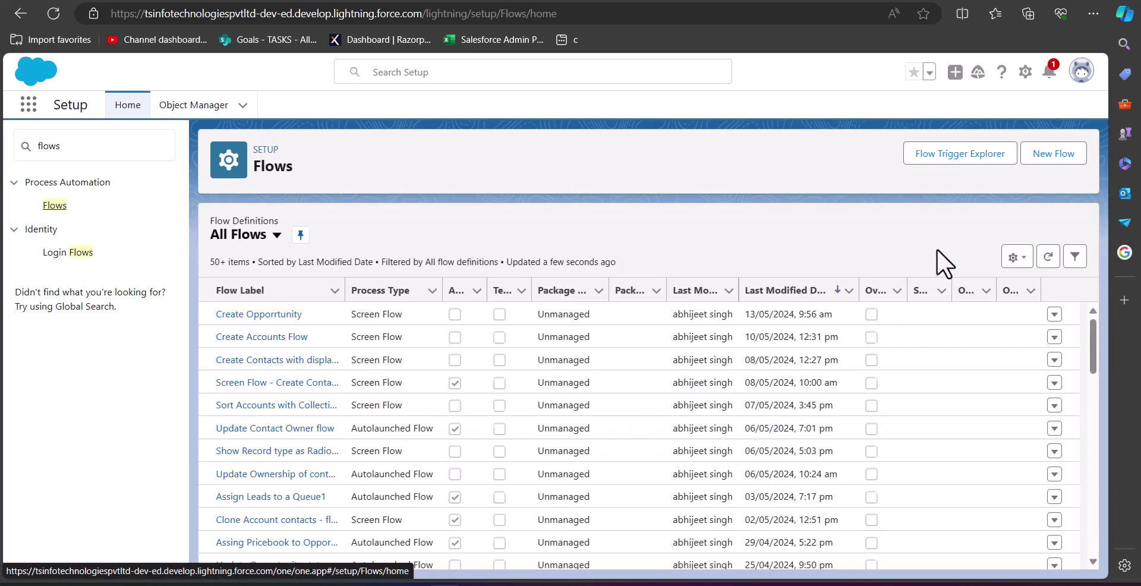
click(1052, 154)
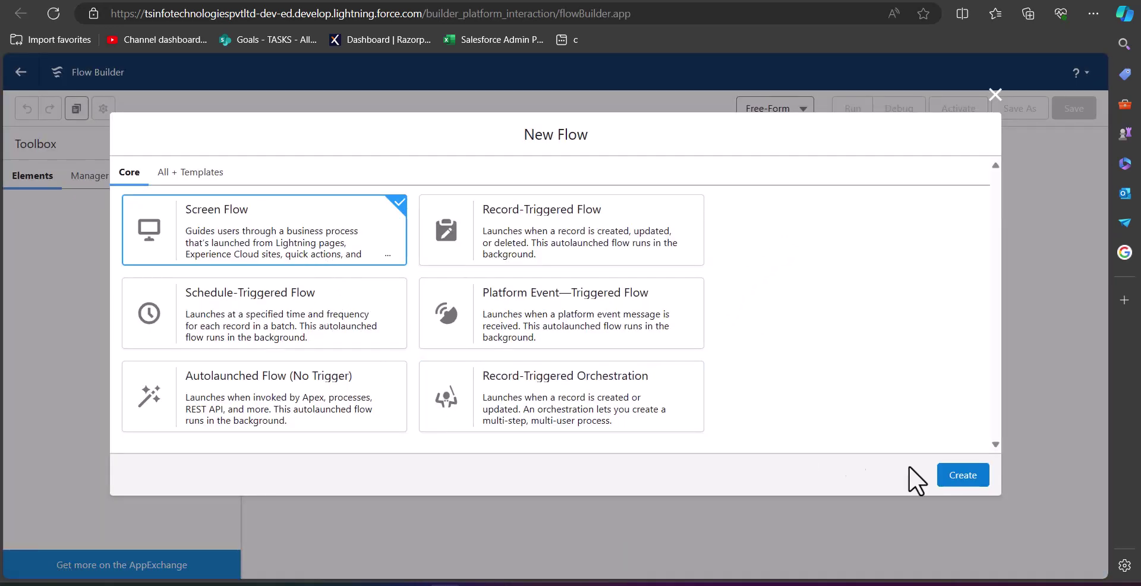
click(964, 480)
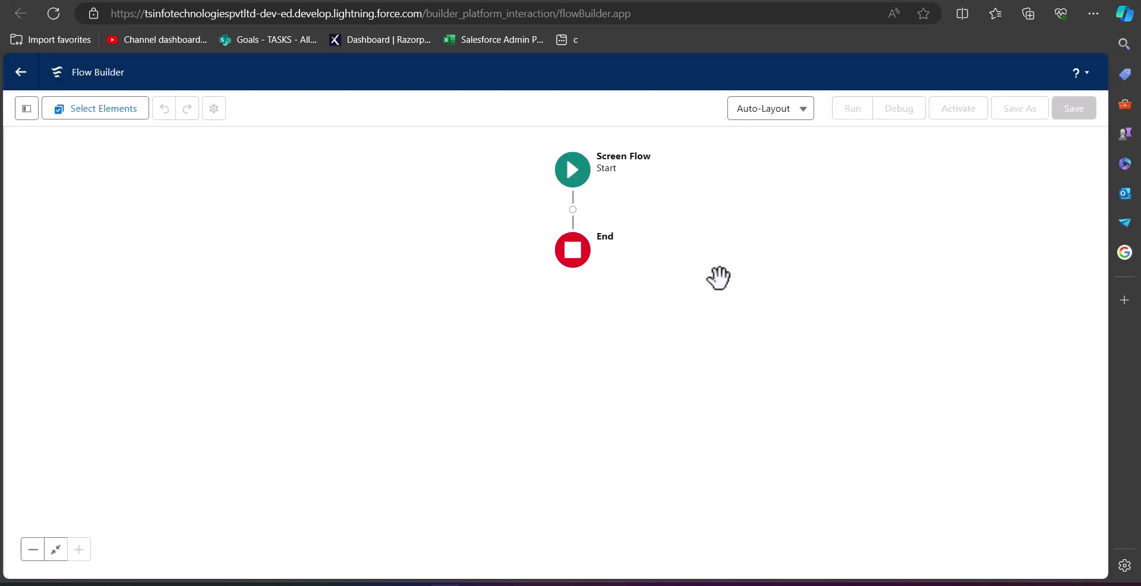
Insert a Screen element on the connector between Start and End.
click(572, 209)
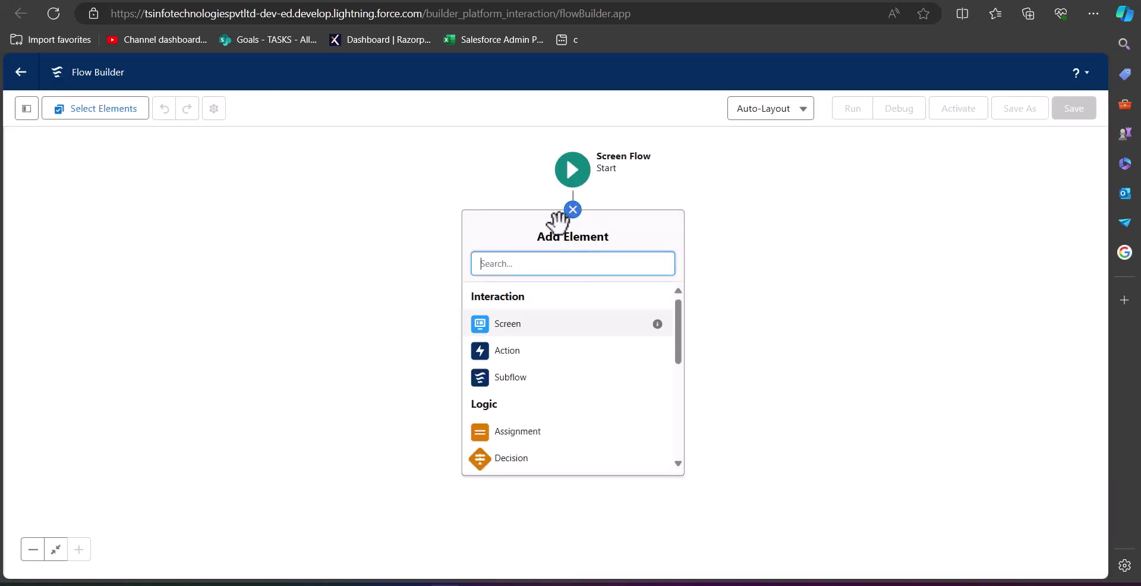
click(527, 323)
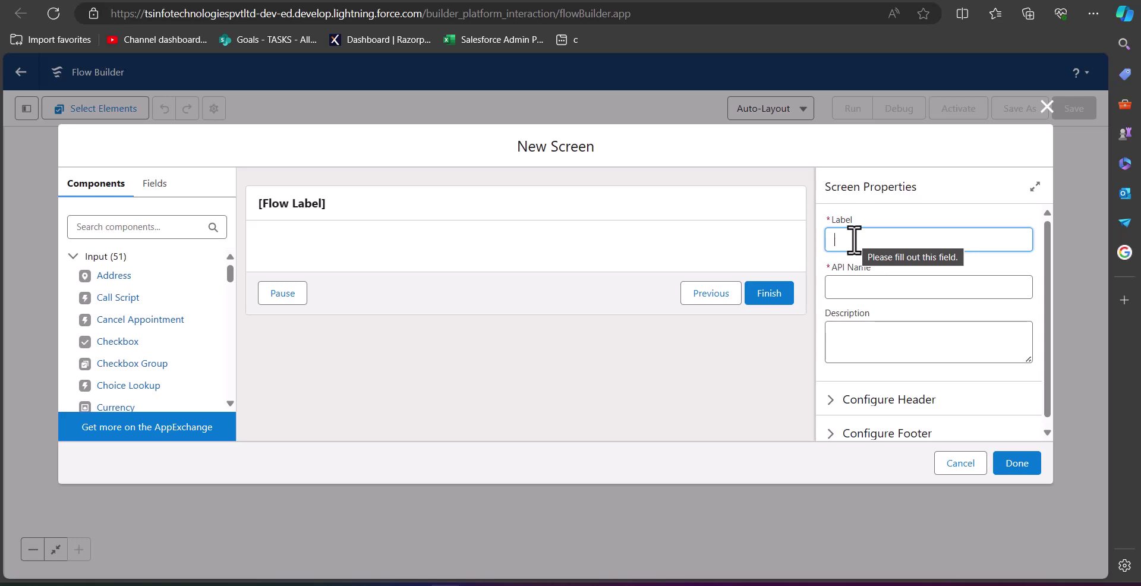
Label the screen 'Contact details' and add a First Name text input.
text(Contact details)
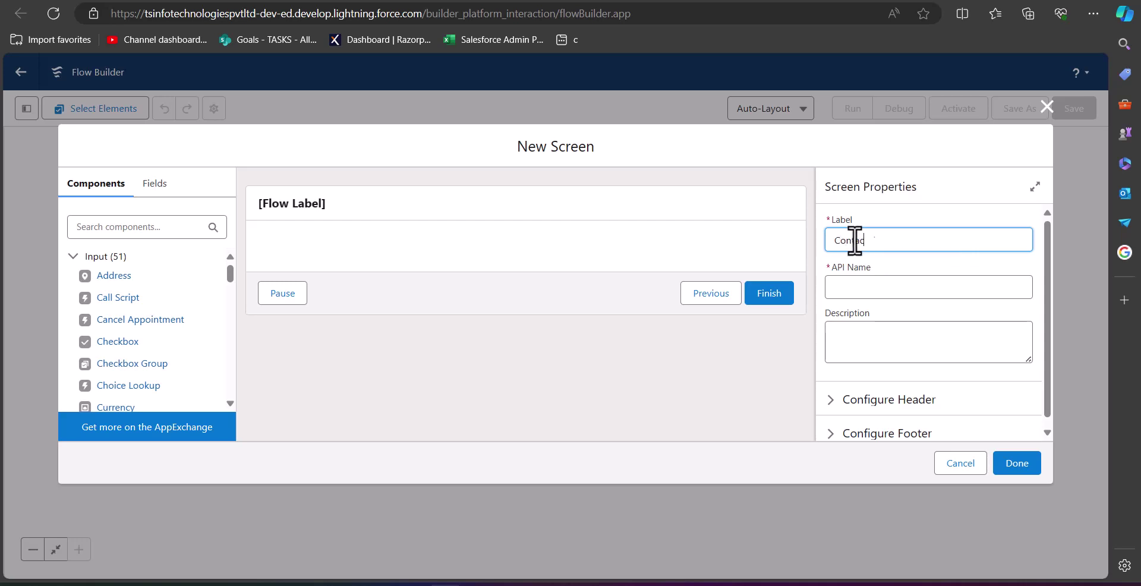
click(881, 288)
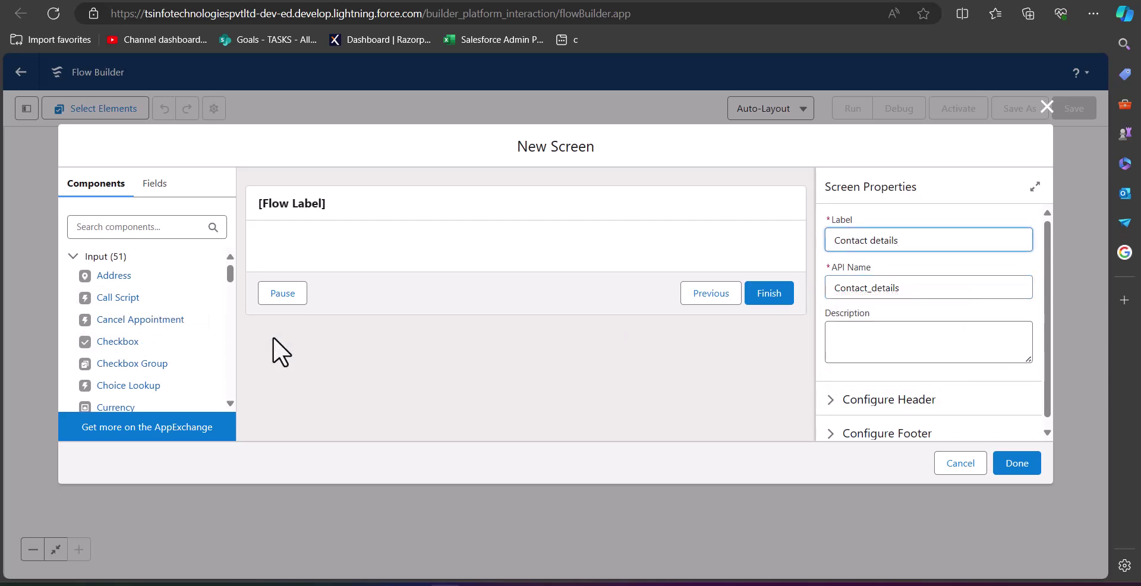
scroll(149, 338, down, 4)
scroll(140, 357, down, 8)
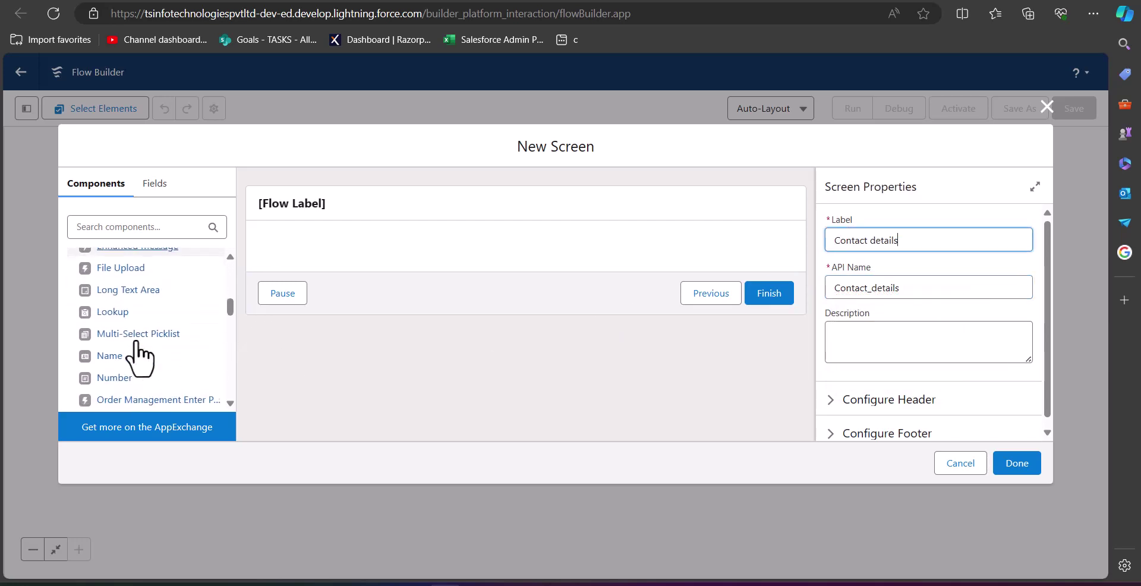
click(140, 367)
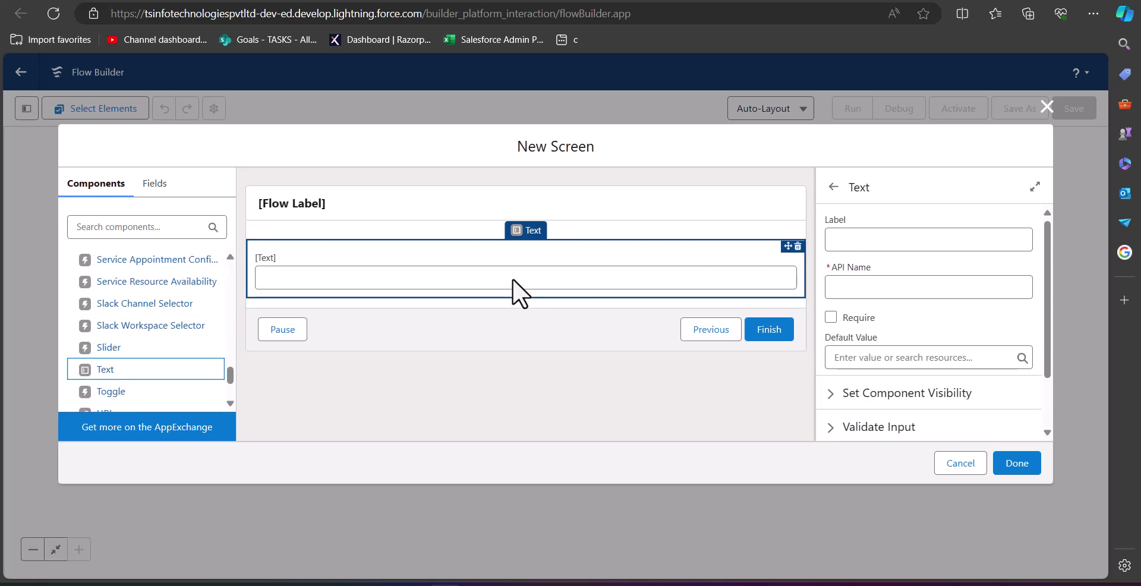
click(878, 247)
text(First Name)
click(542, 380)
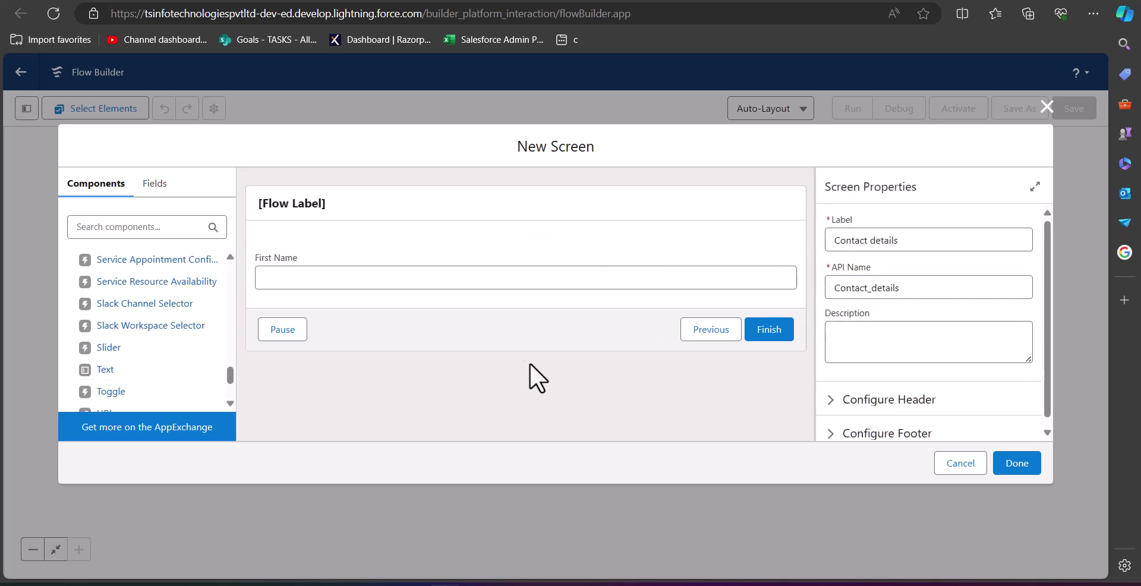
Add a second text input labelled Second Name and make it required.
drag(106, 370, 392, 313)
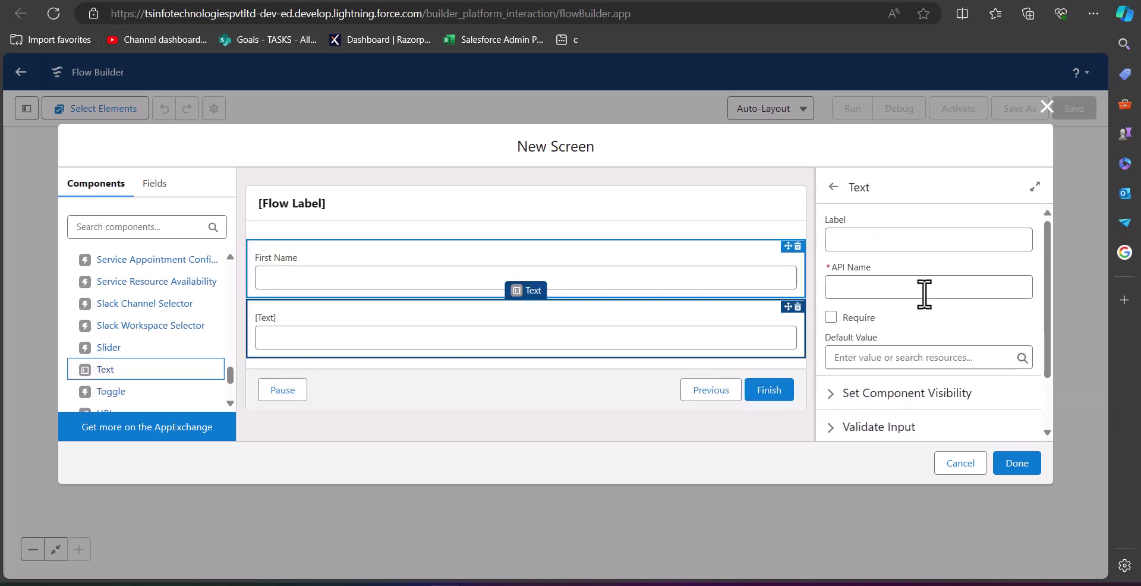
click(914, 240)
text(Second Name)
click(975, 315)
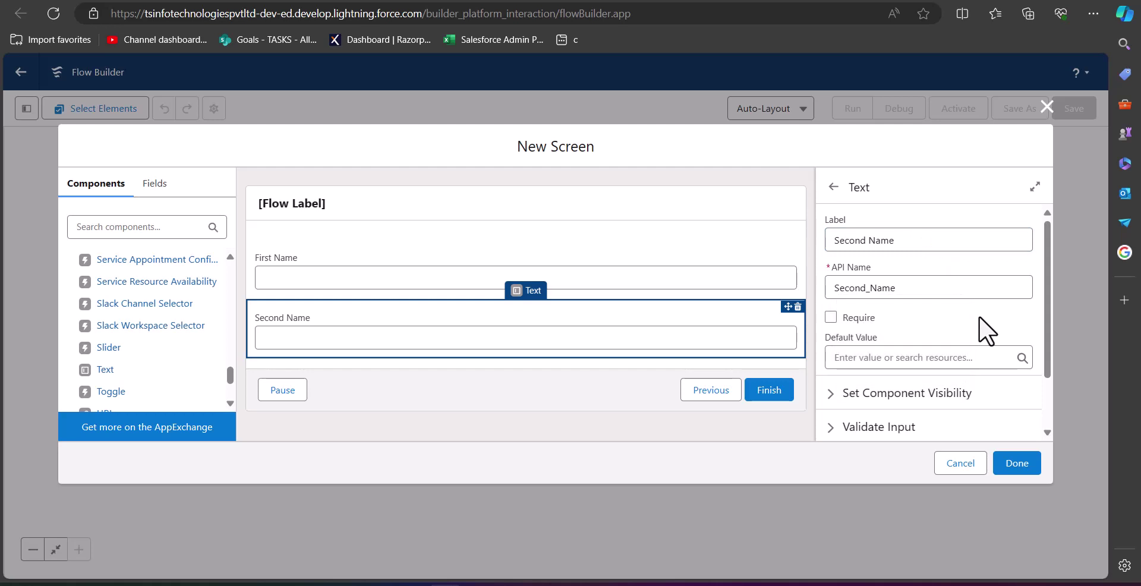
click(831, 317)
scroll(153, 353, down, 2)
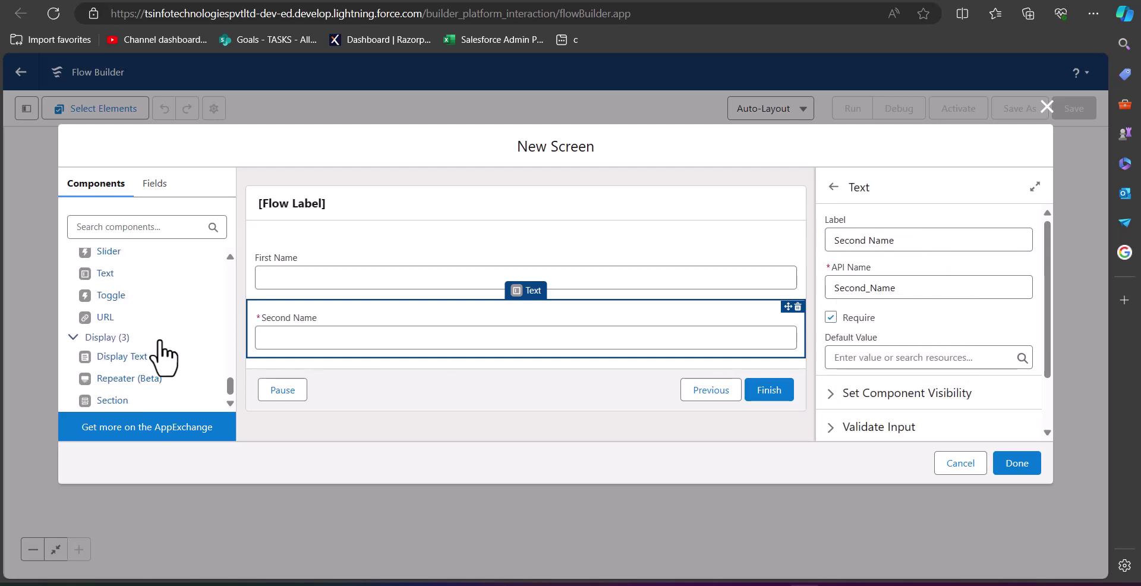
scroll(156, 355, up, 6)
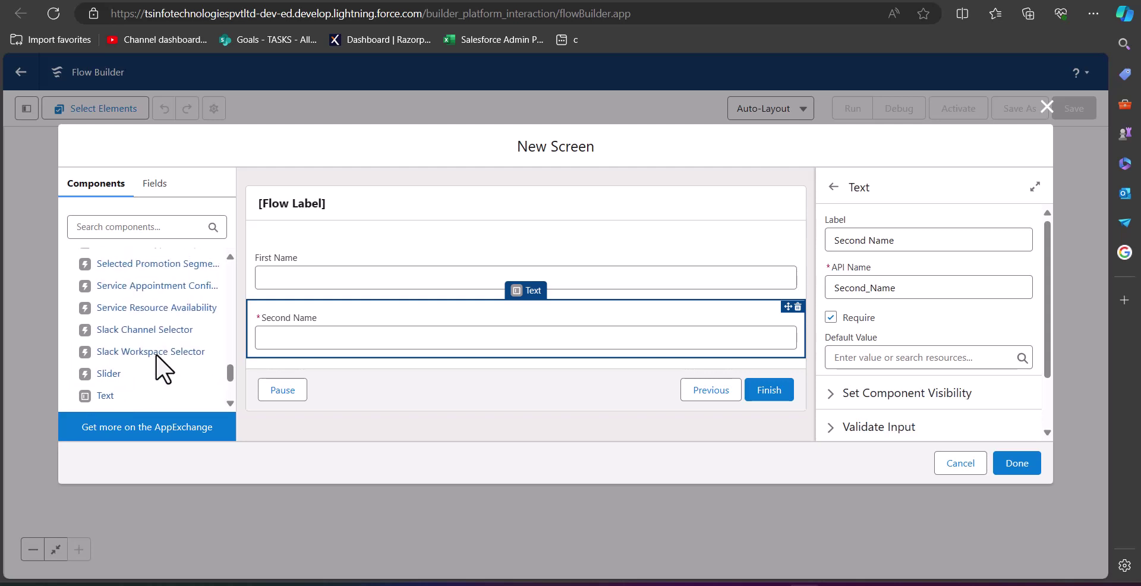
Add a Lookup with API name Contact_accounts, field AccountId, label Account Name, object Contact.
scroll(187, 357, up, 3)
click(187, 356)
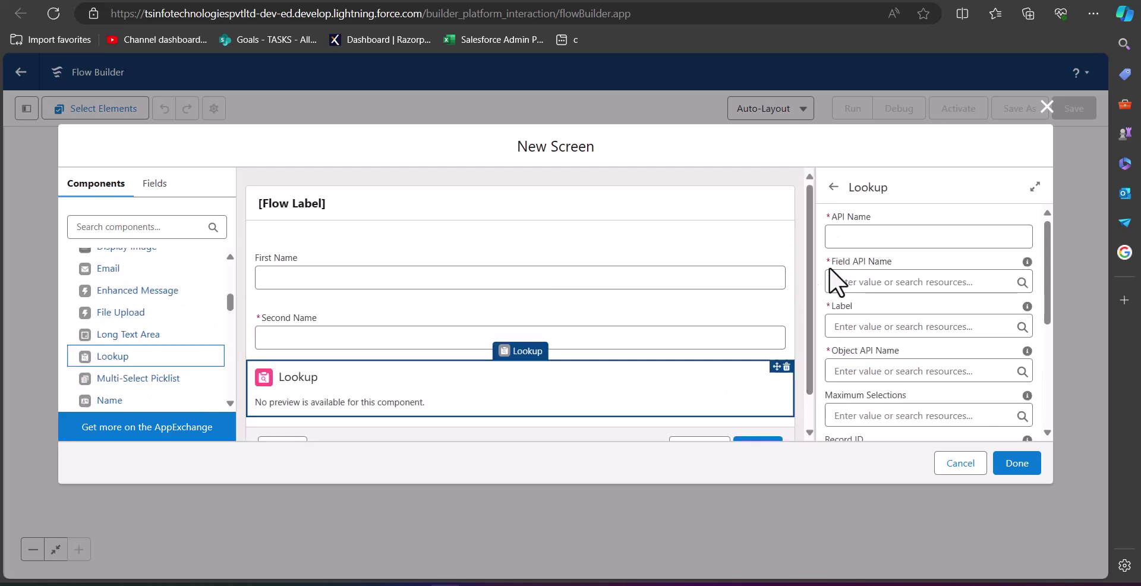
click(873, 237)
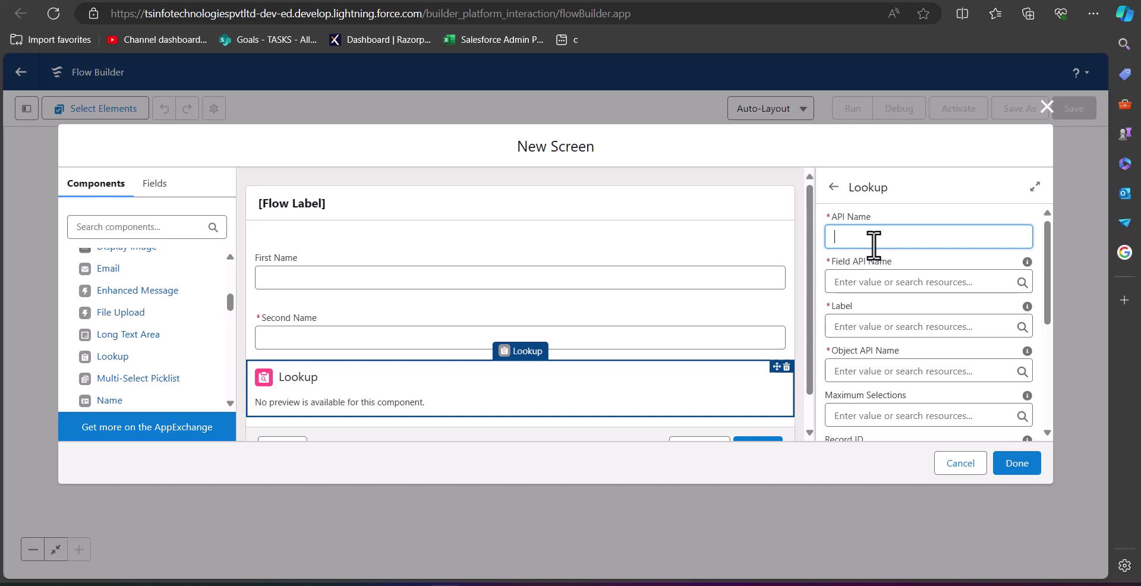
text(Contact_accounts)
click(883, 282)
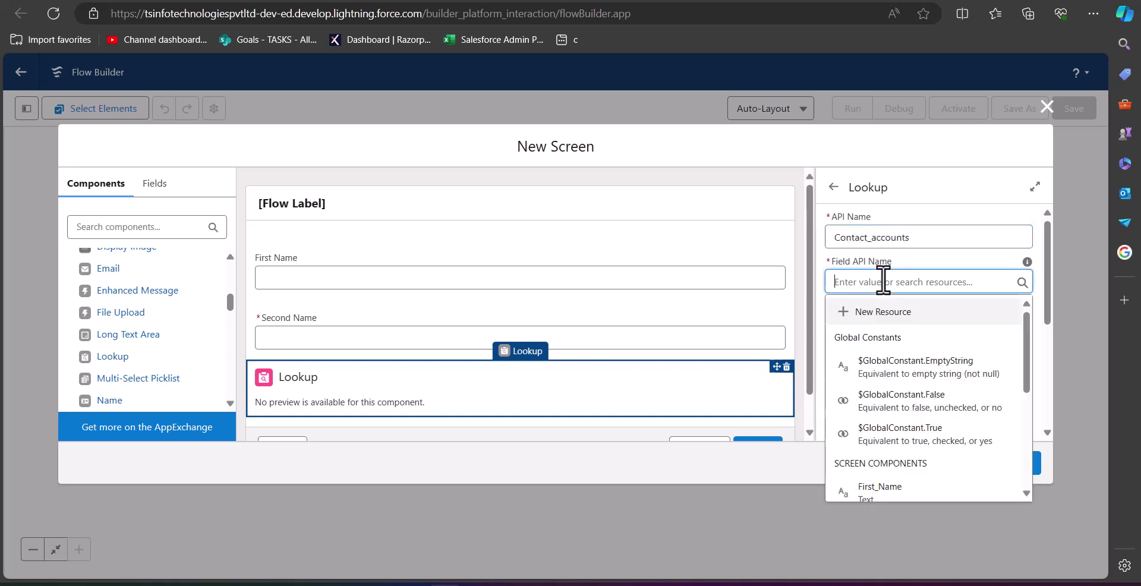
text(A)
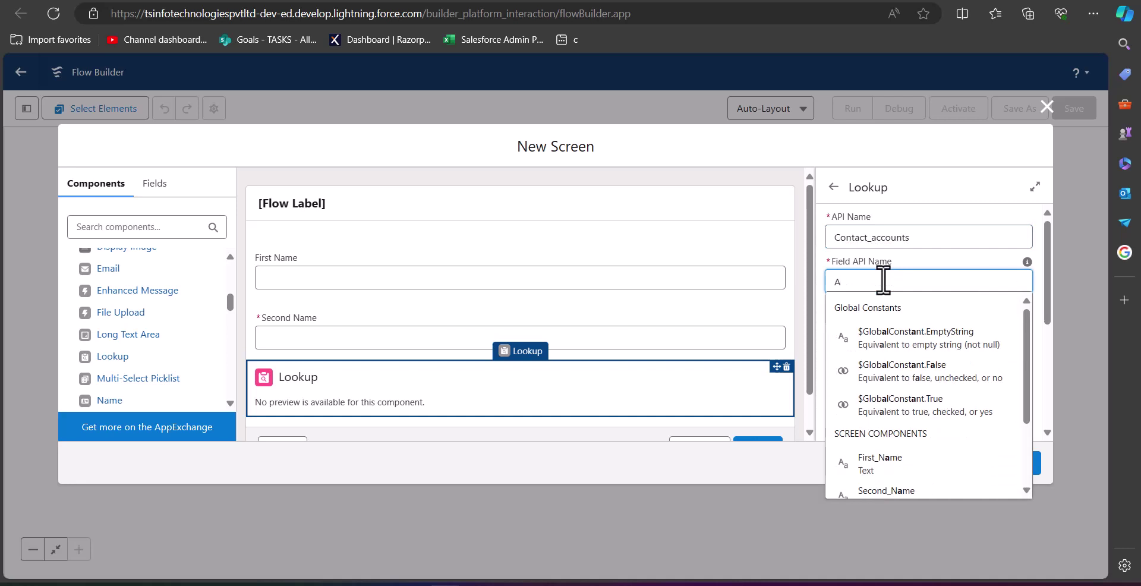
text(ccountId)
click(893, 321)
text(Account Name)
click(901, 341)
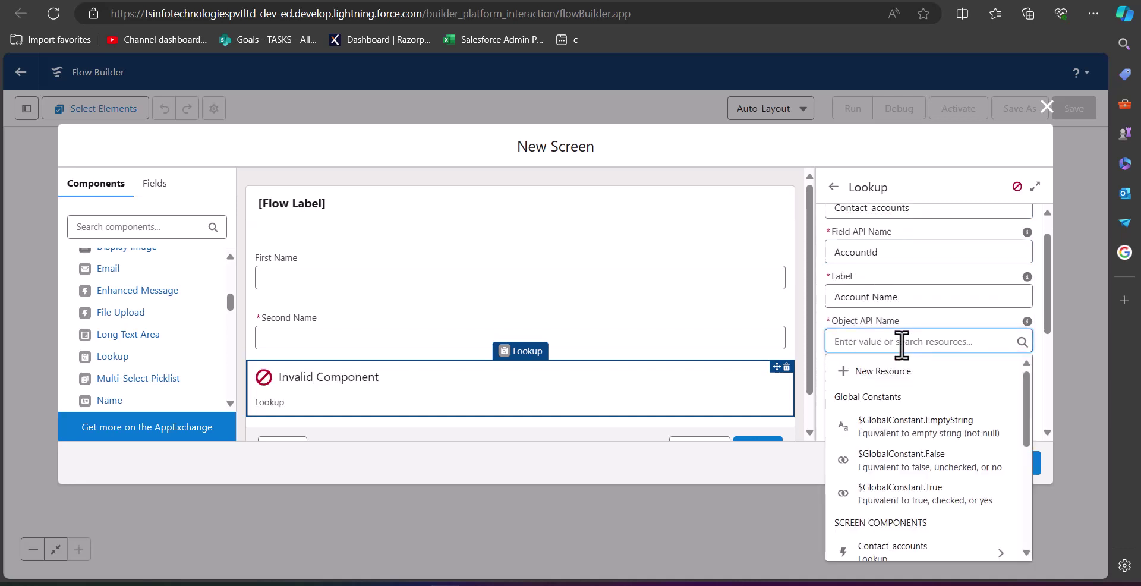
text(Contact)
scroll(863, 223, up, 1)
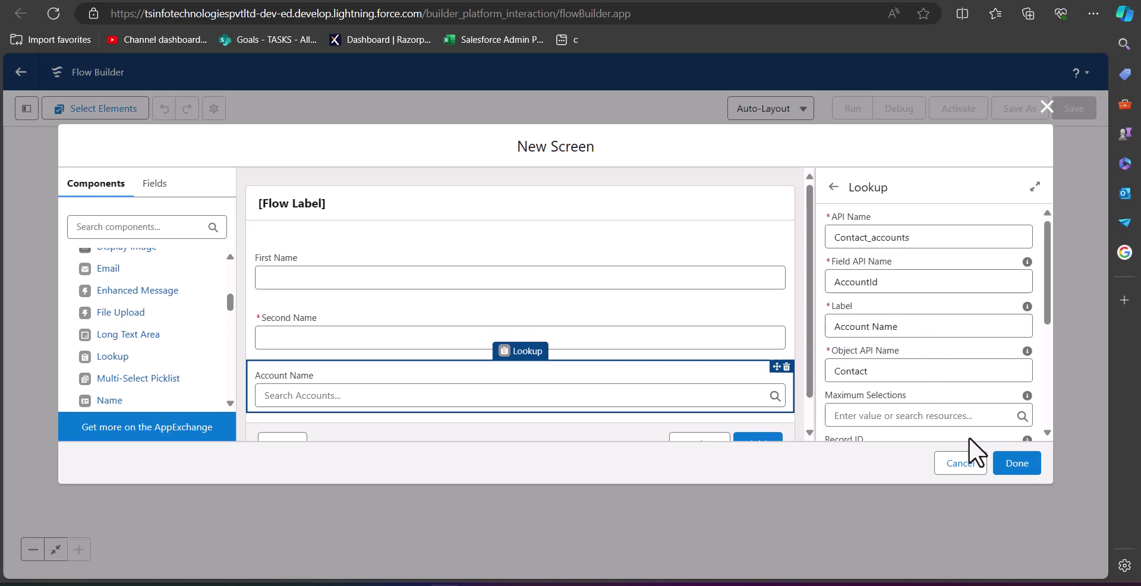
click(1012, 475)
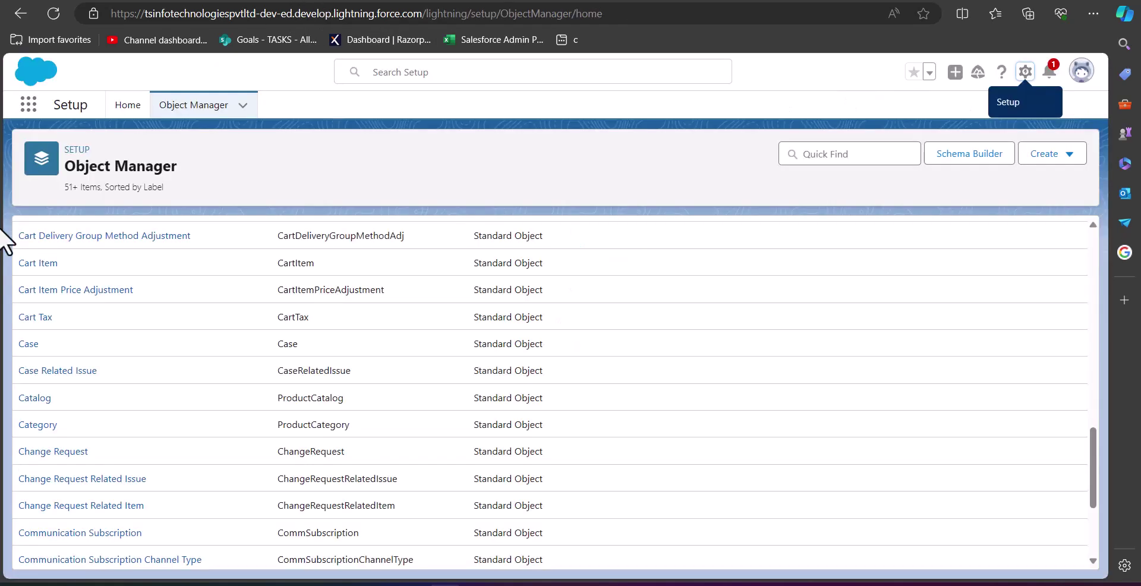
scroll(77, 292, up, 5)
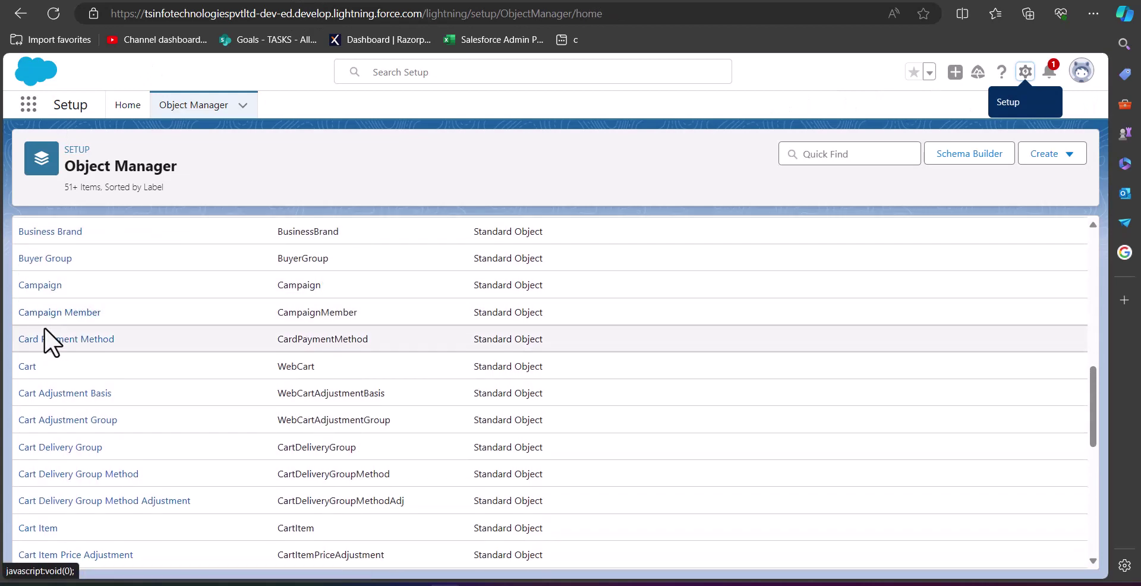
scroll(39, 383, up, 10)
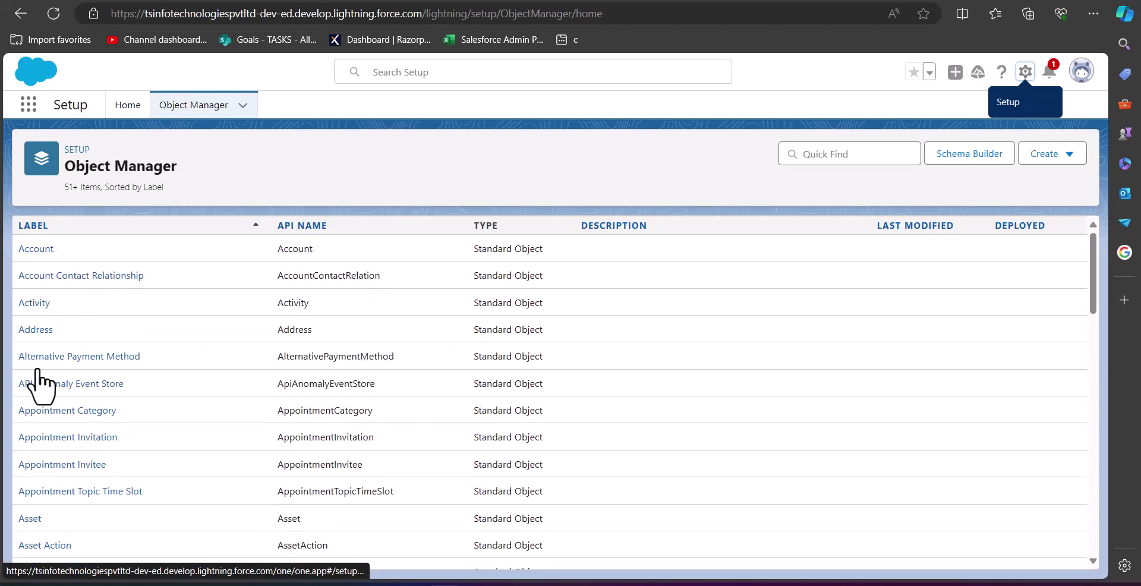
scroll(48, 363, down, 15)
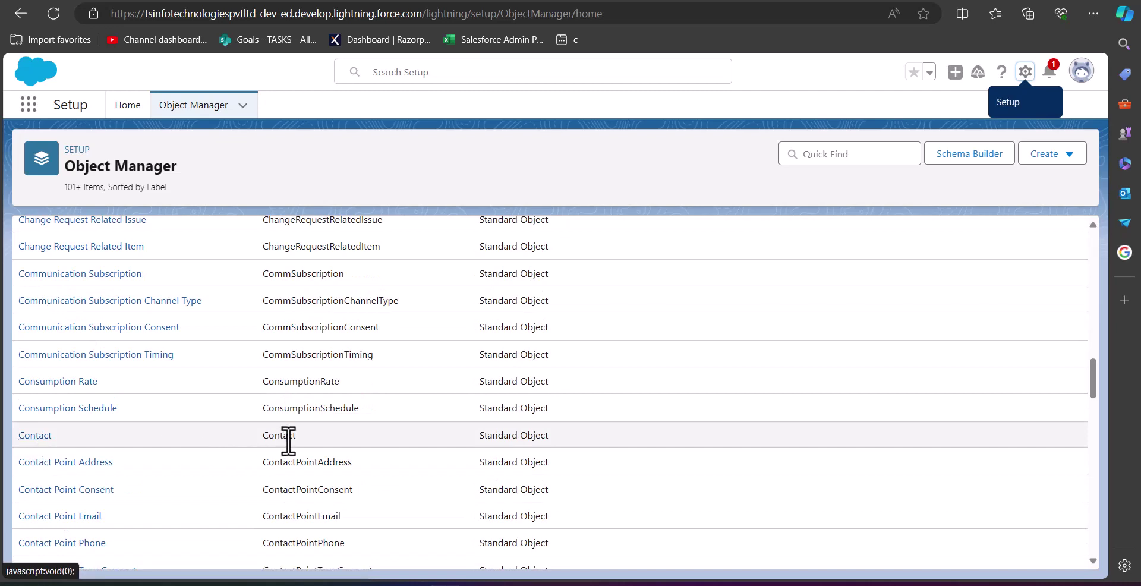
click(35, 437)
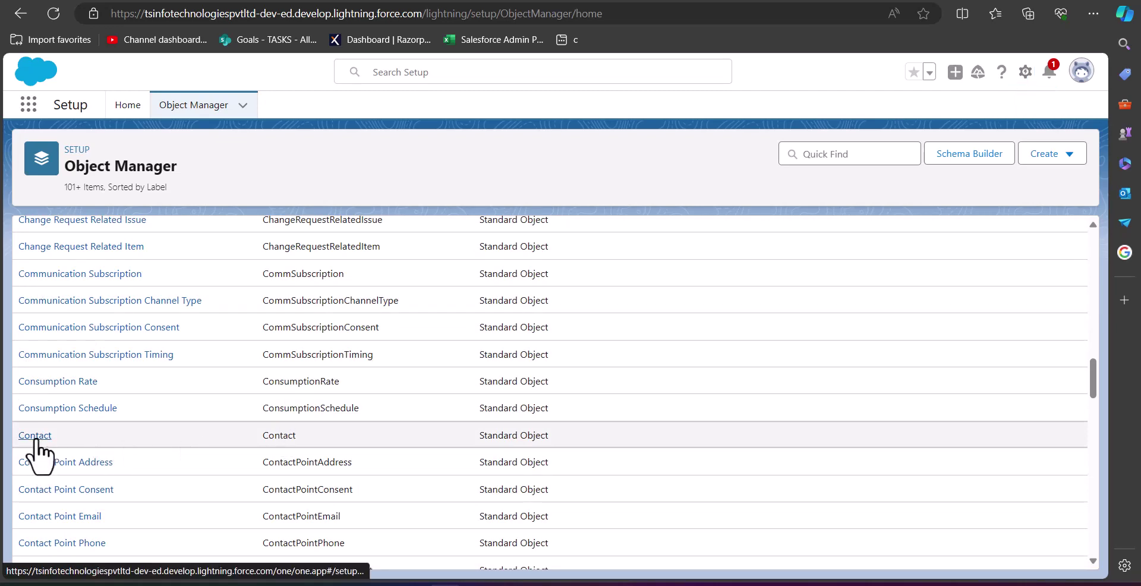
click(89, 251)
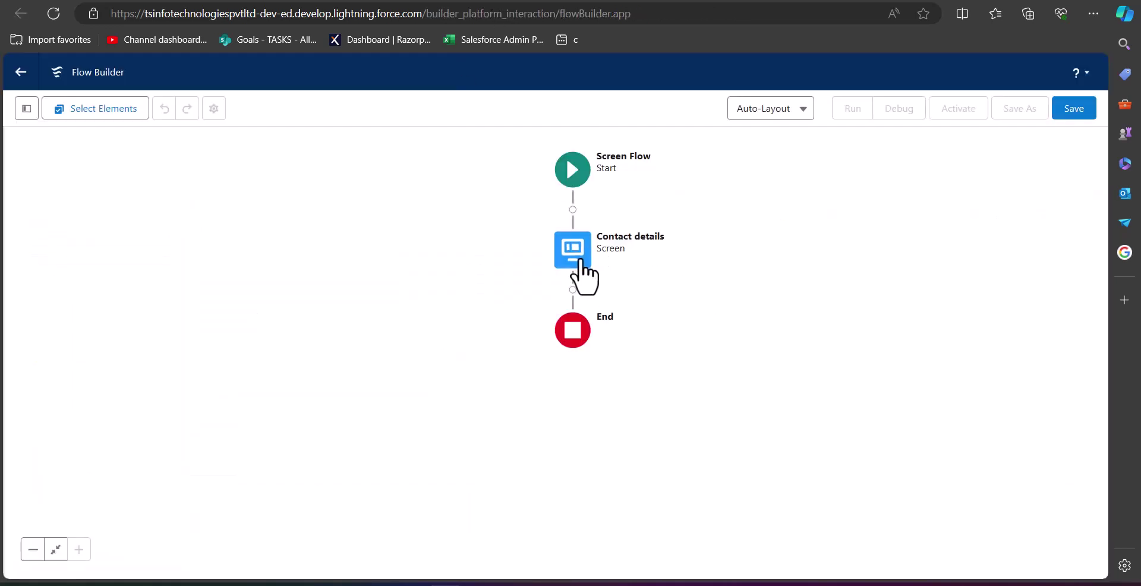
click(584, 276)
click(573, 402)
click(523, 376)
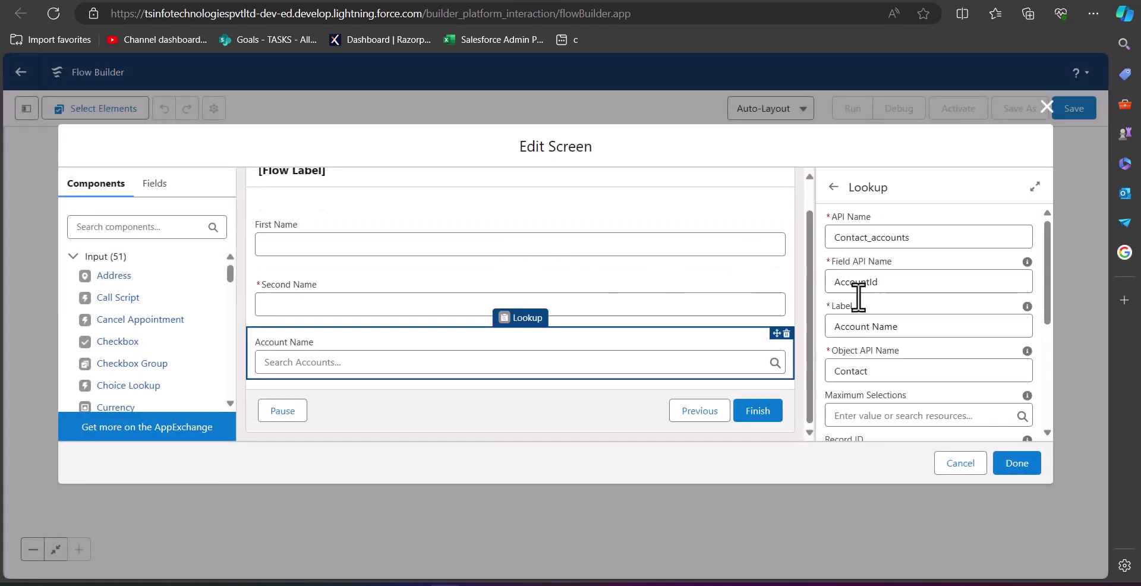
key(Escape)
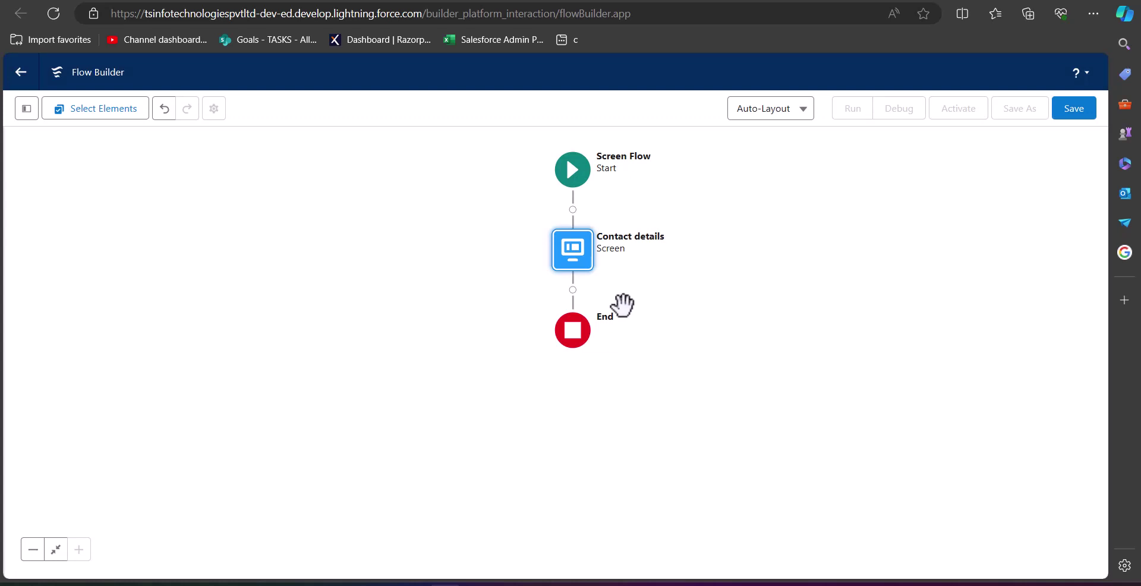
click(572, 290)
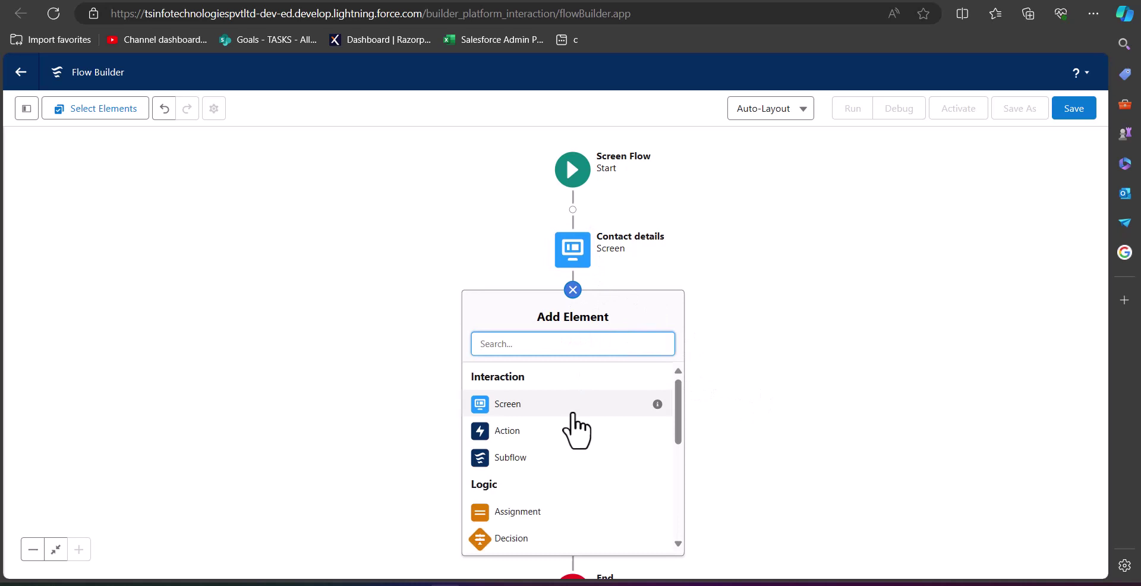
Add a Create Records element labelled 'Create Contact' (API name Create_Contact) after Contact details.
text(Crea)
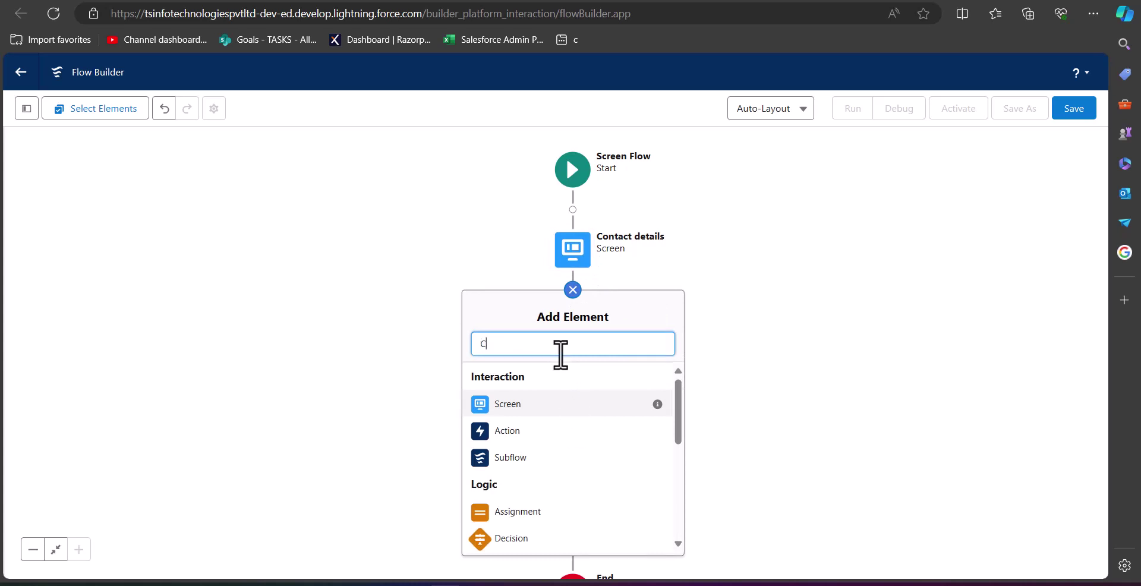
click(562, 380)
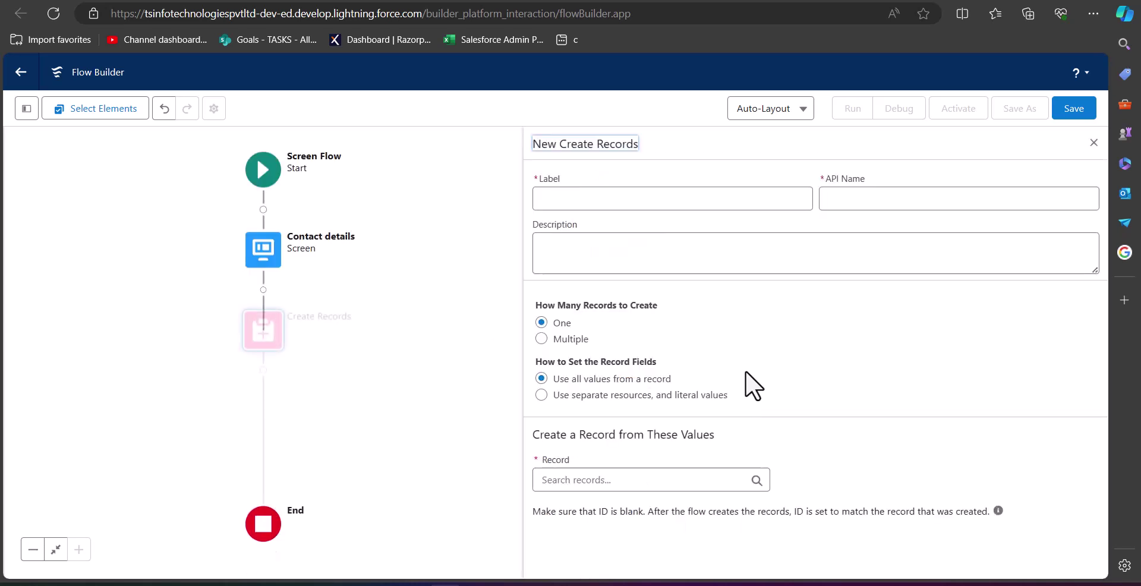
click(632, 202)
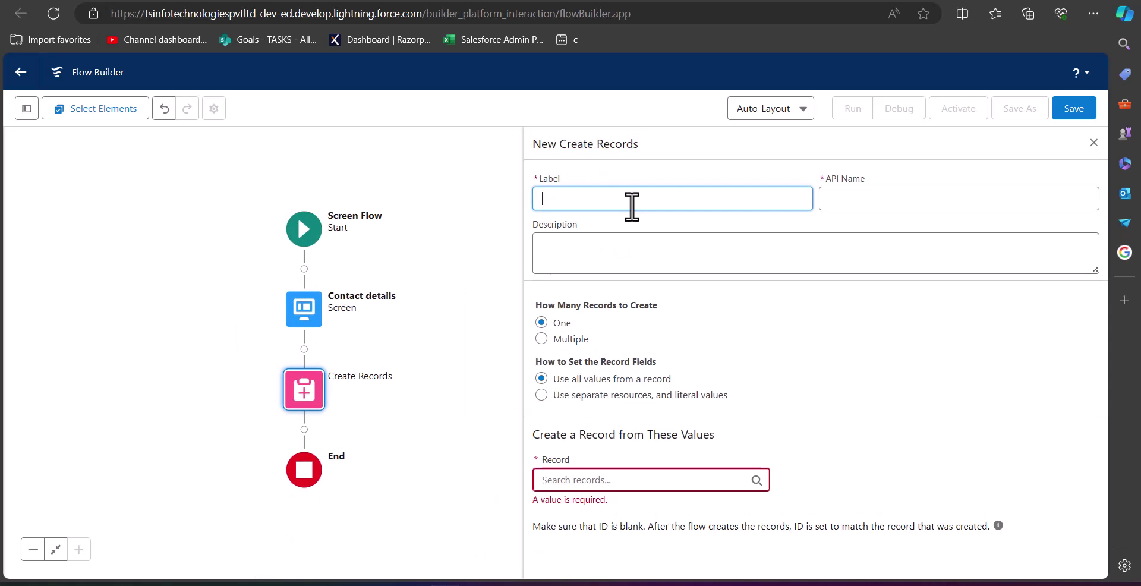
text(Create Contact)
click(618, 252)
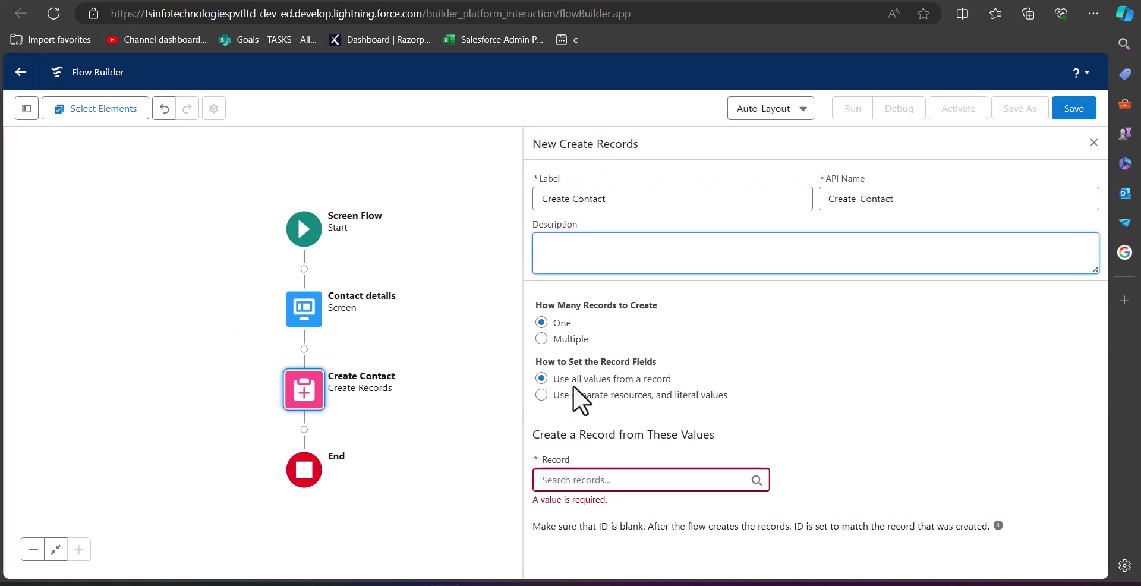
Use separate resources and literal values, with Contact as the object to create.
click(542, 395)
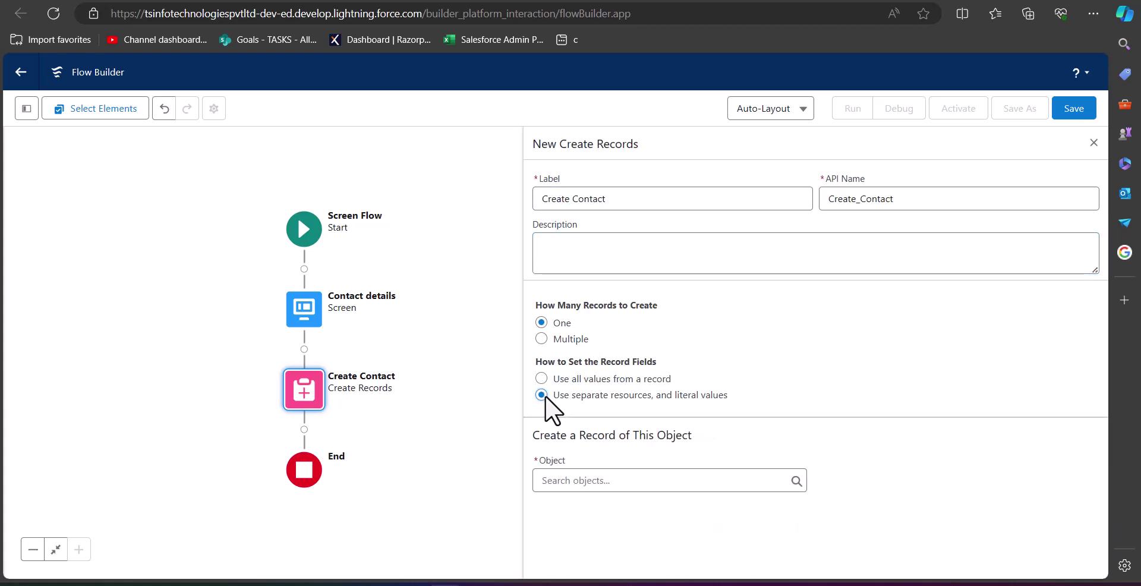
click(581, 478)
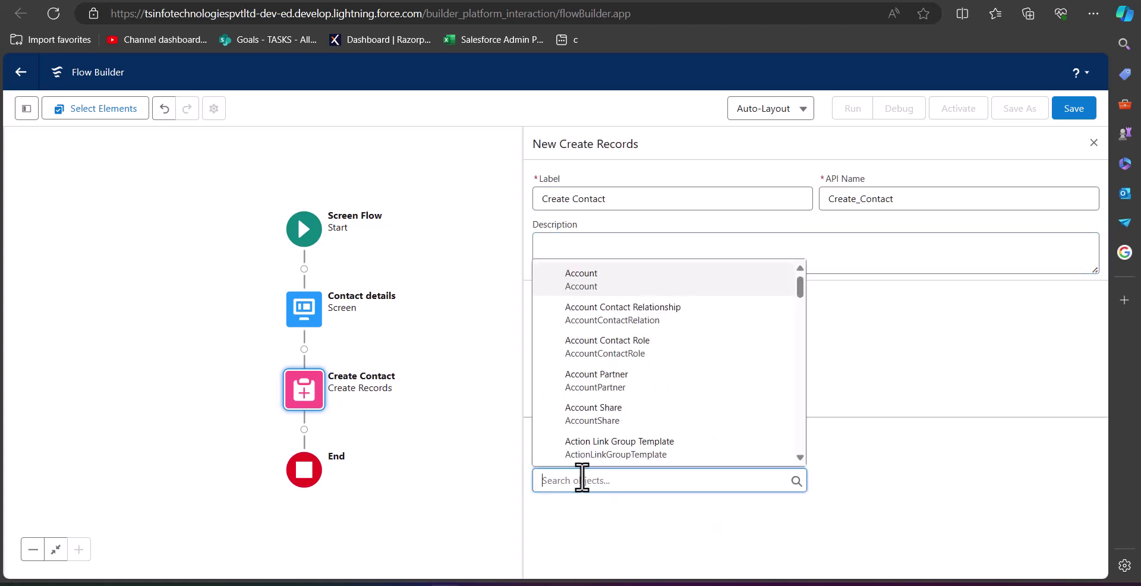
text(cont)
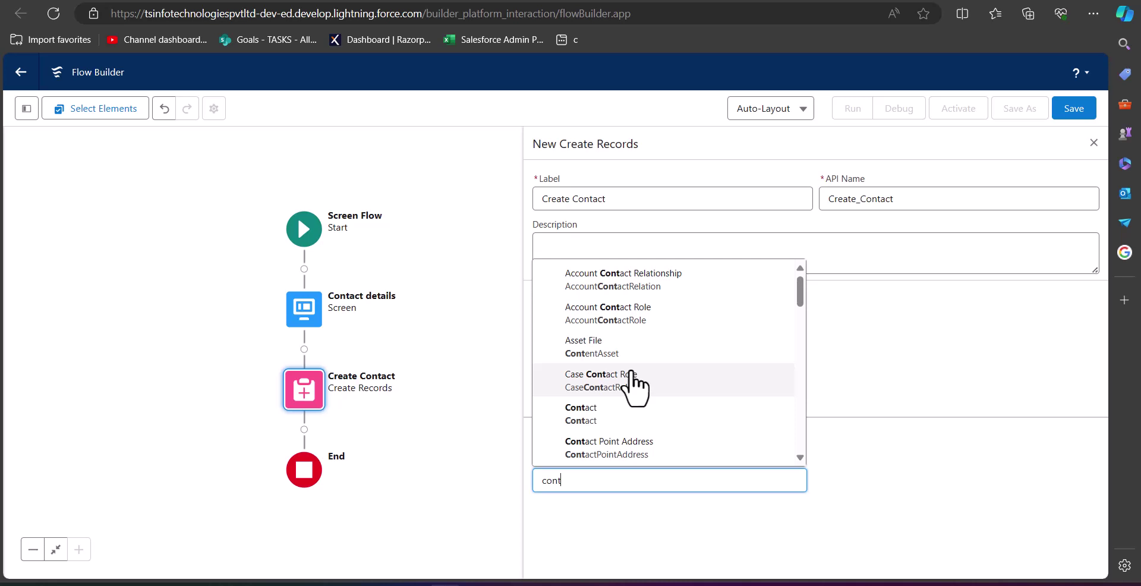
click(636, 411)
scroll(606, 502, down, 1)
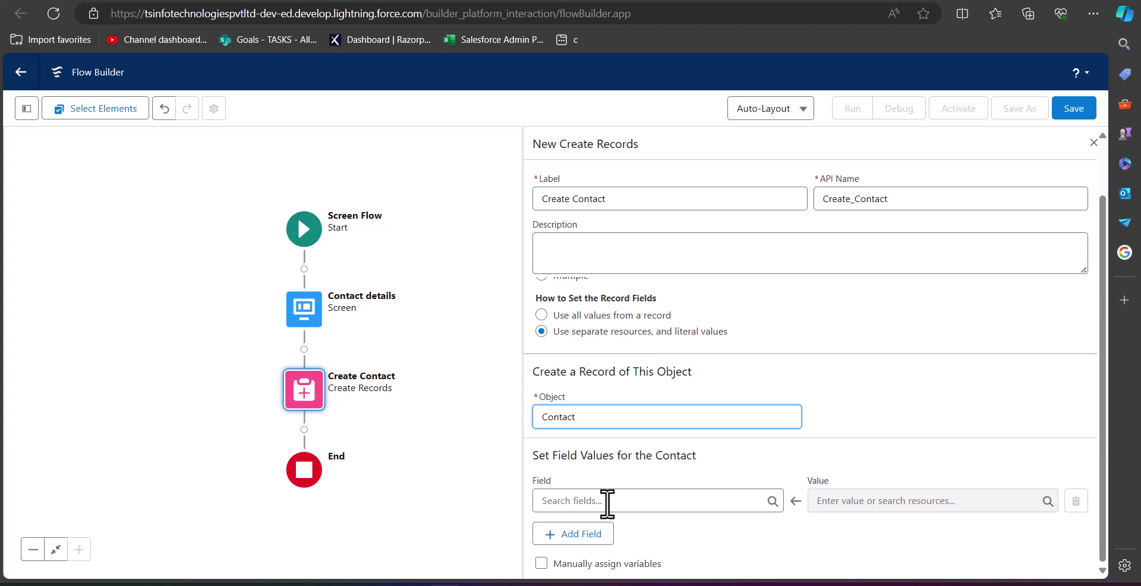
Map the AccountId field to the Contact_accounts lookup's Record ID.
click(609, 502)
text(Ac)
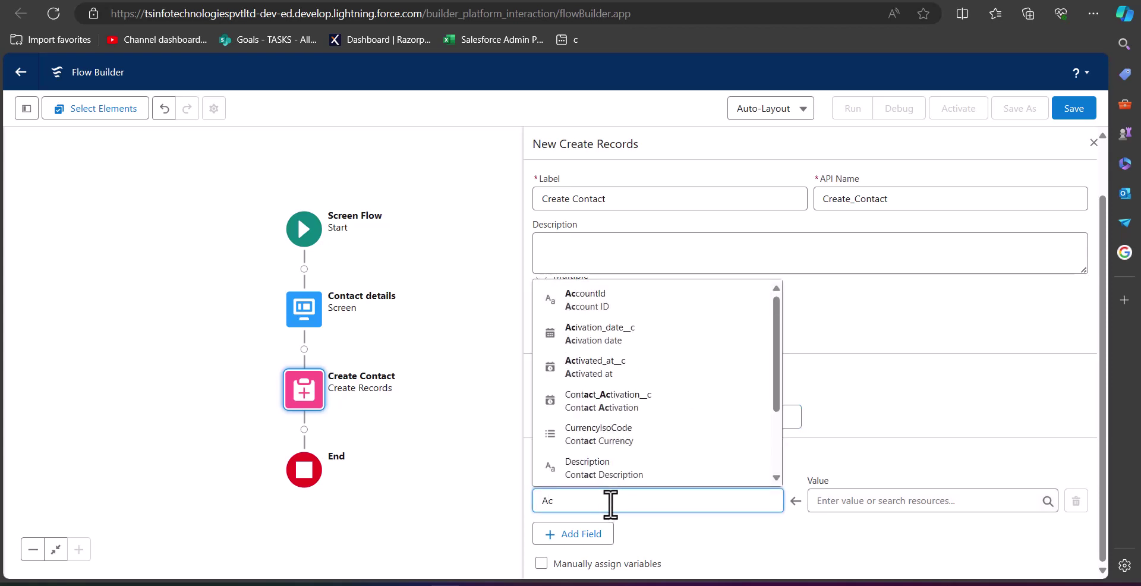
text(cou)
key(Down)
key(Return)
key(Tab)
text(Con)
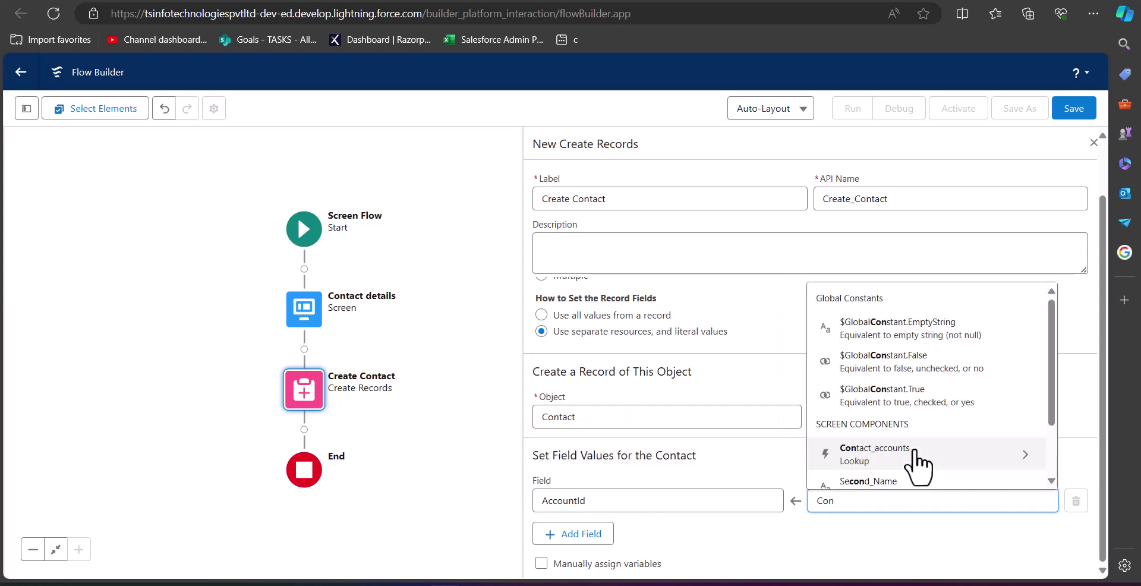
click(915, 451)
click(888, 431)
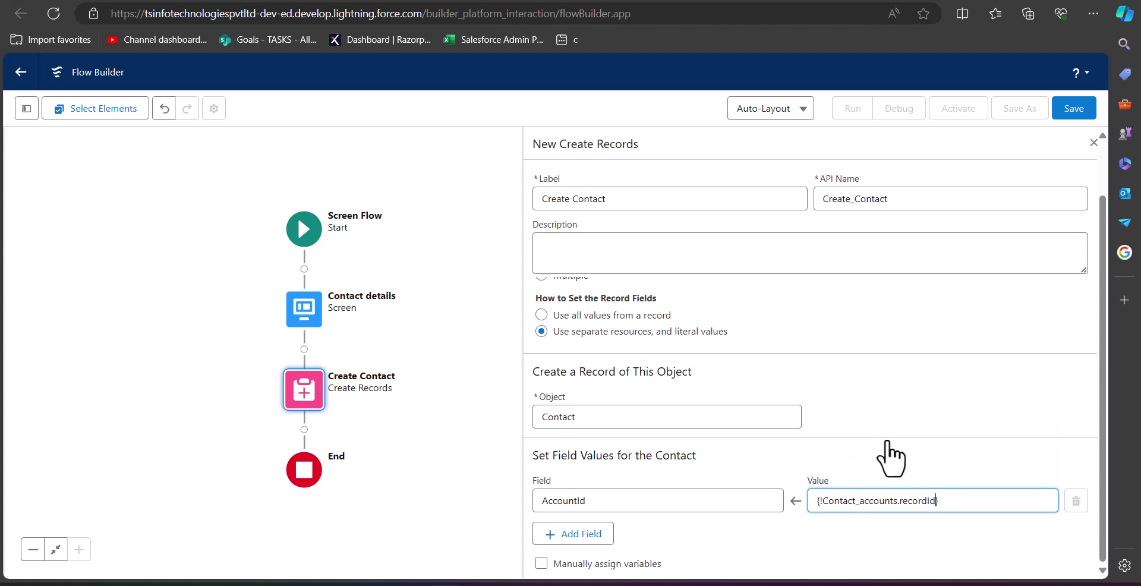
Add a FirstName row set to the First_Name screen input.
click(573, 534)
click(625, 501)
text(First)
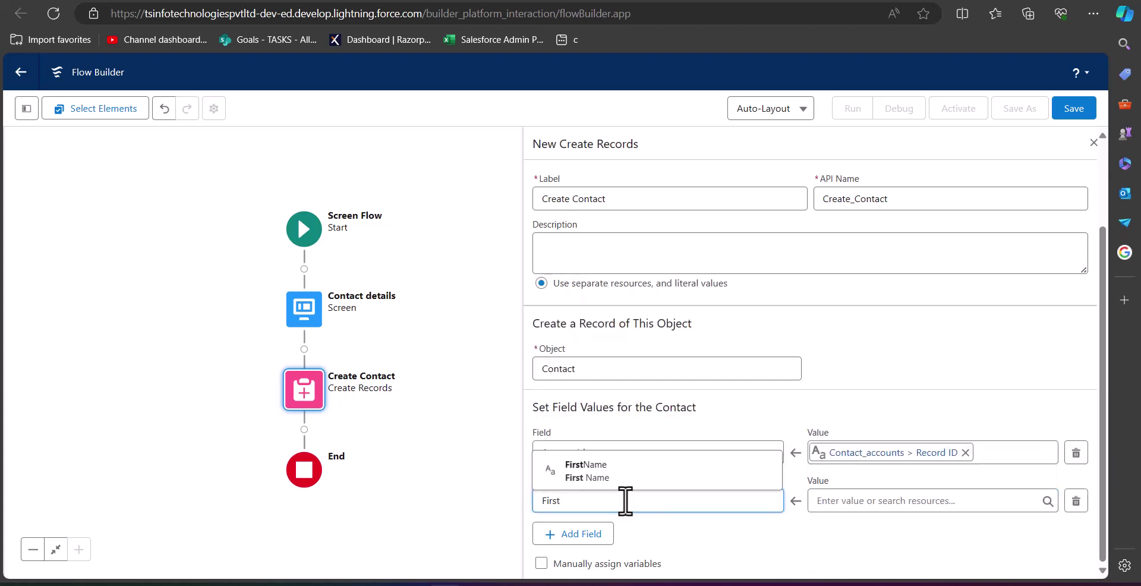
key(Down)
key(Return)
click(978, 501)
text(Firs)
key(Down)
key(Return)
Add a LastName row and start typing 'Las' in its Value box.
click(579, 534)
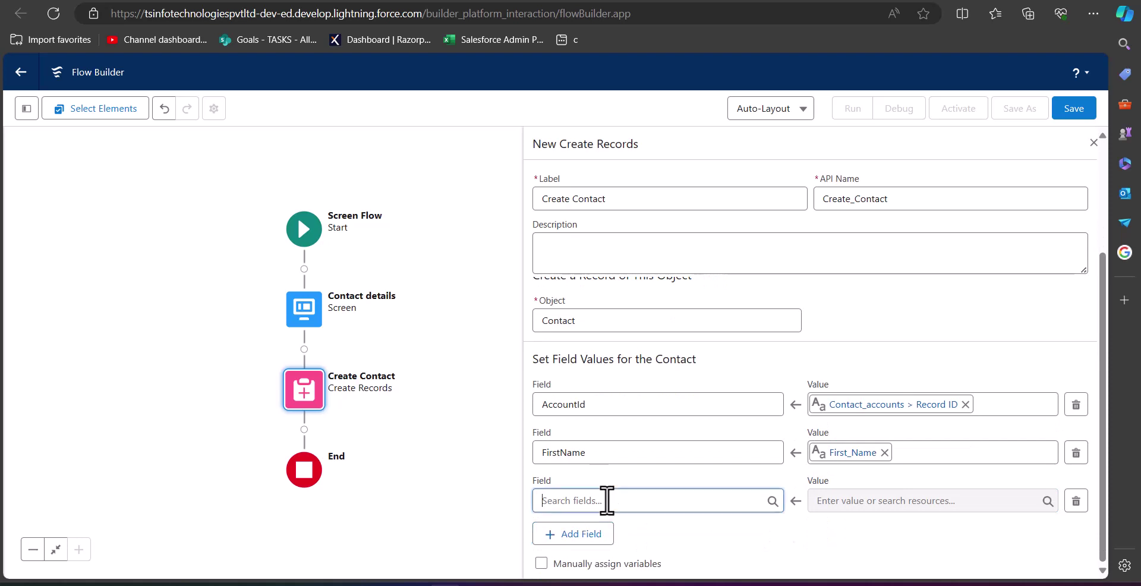
click(606, 501)
text(LastName)
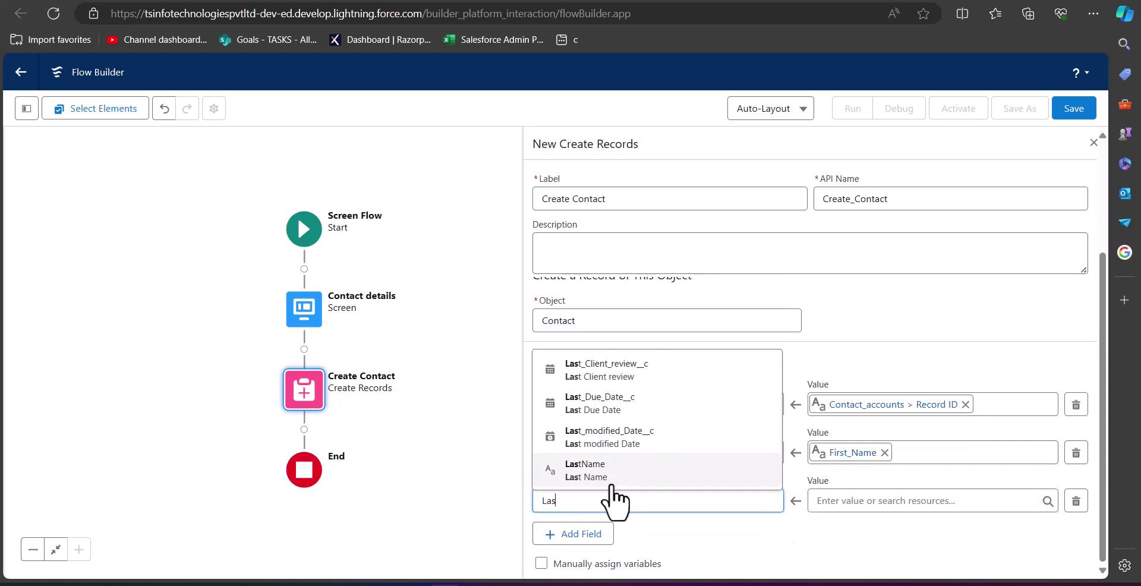
click(671, 476)
click(881, 500)
text(Las)
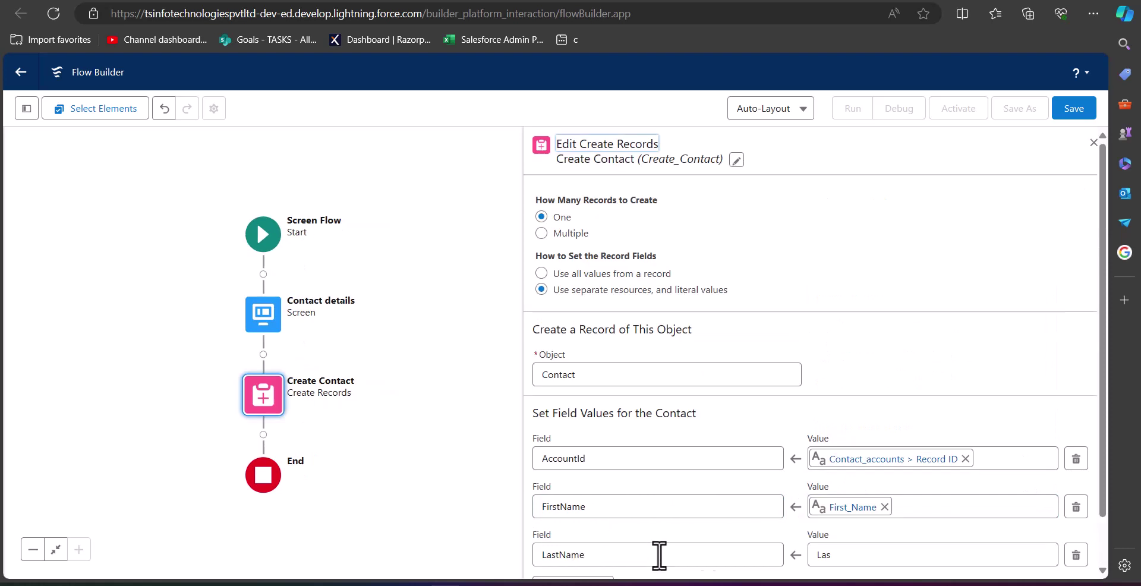
Change the Second Name input's label and API name to Last Name on the Contact details screen.
click(270, 320)
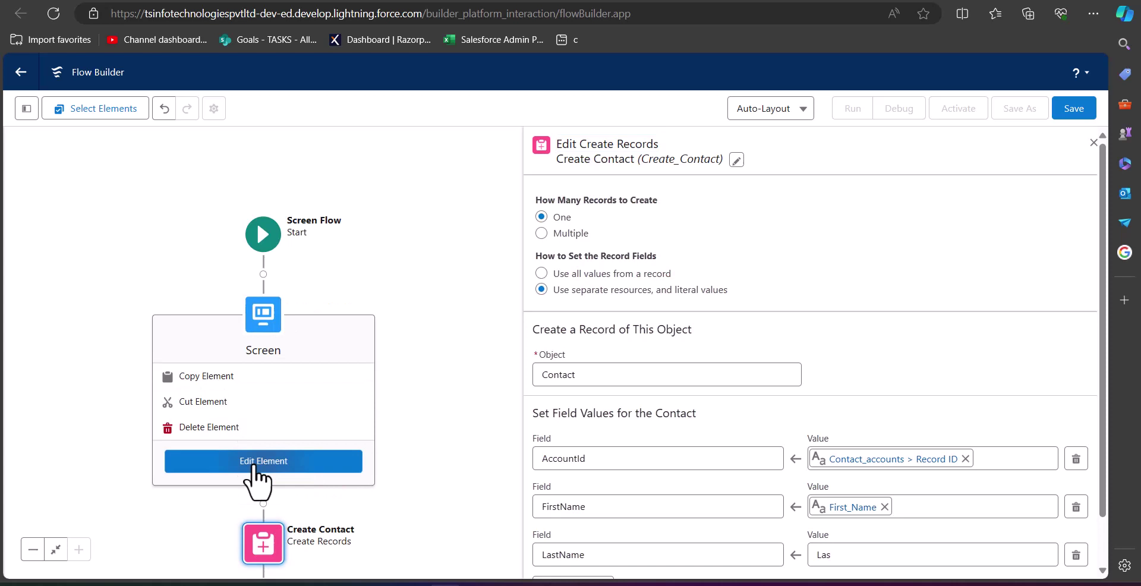
click(253, 462)
click(350, 323)
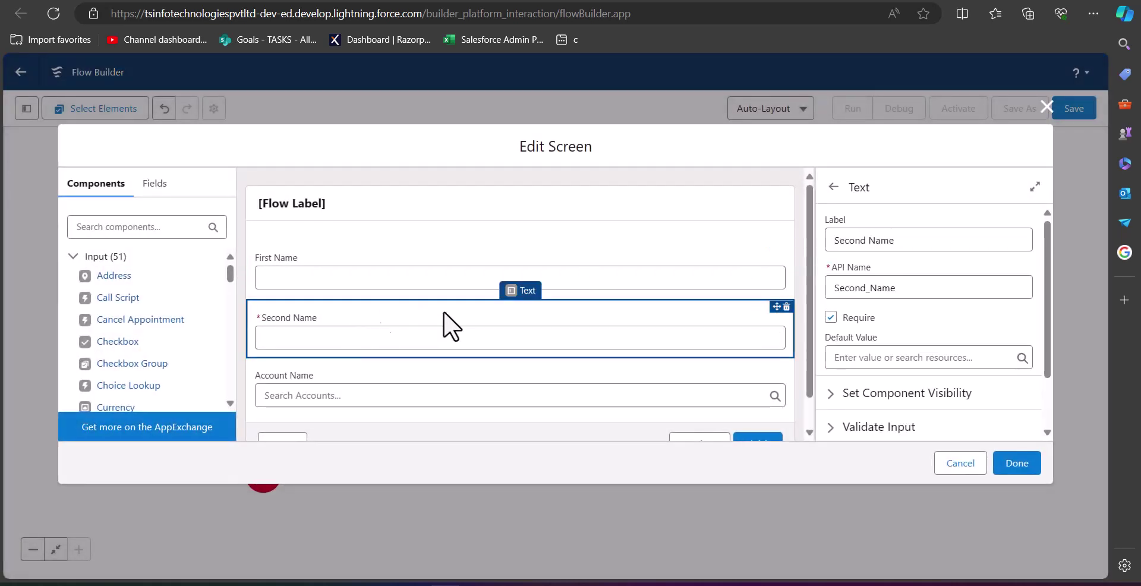
drag(867, 241, 825, 240)
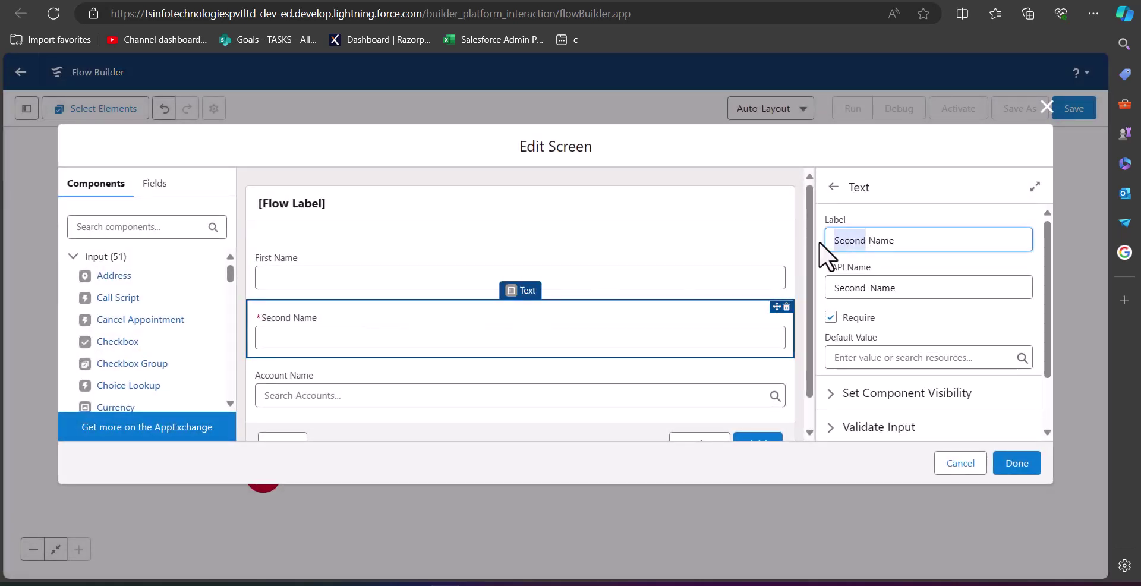
text(Last)
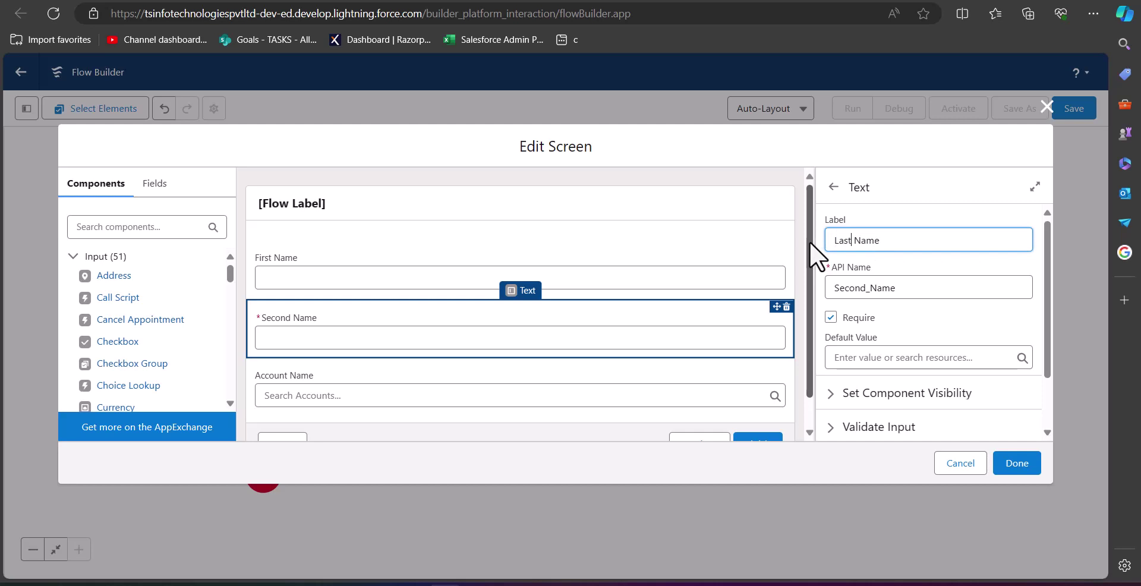
drag(866, 289, 829, 288)
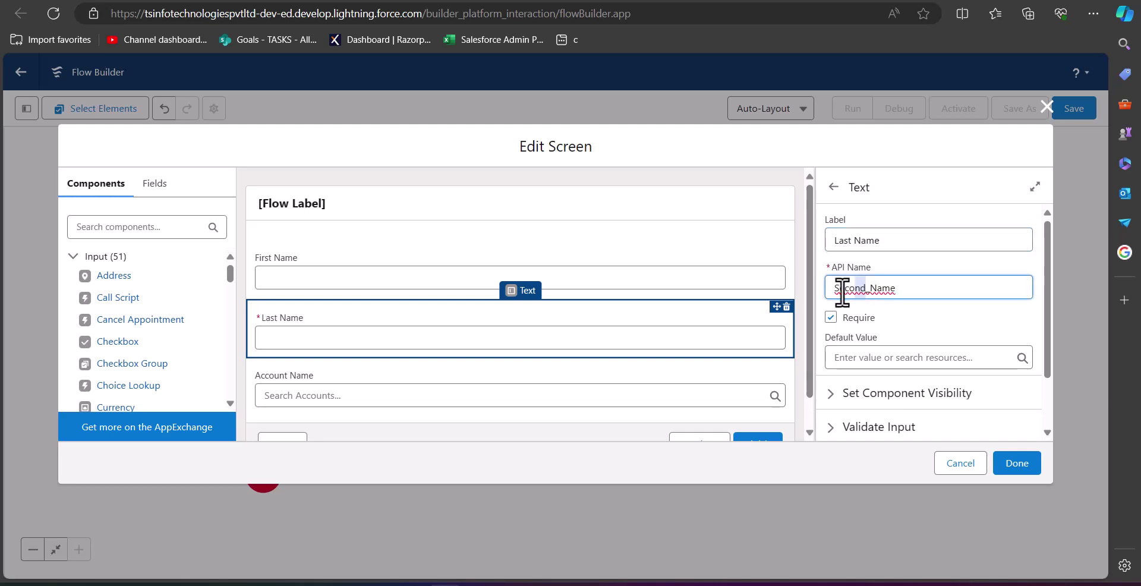
text(Last)
click(1013, 465)
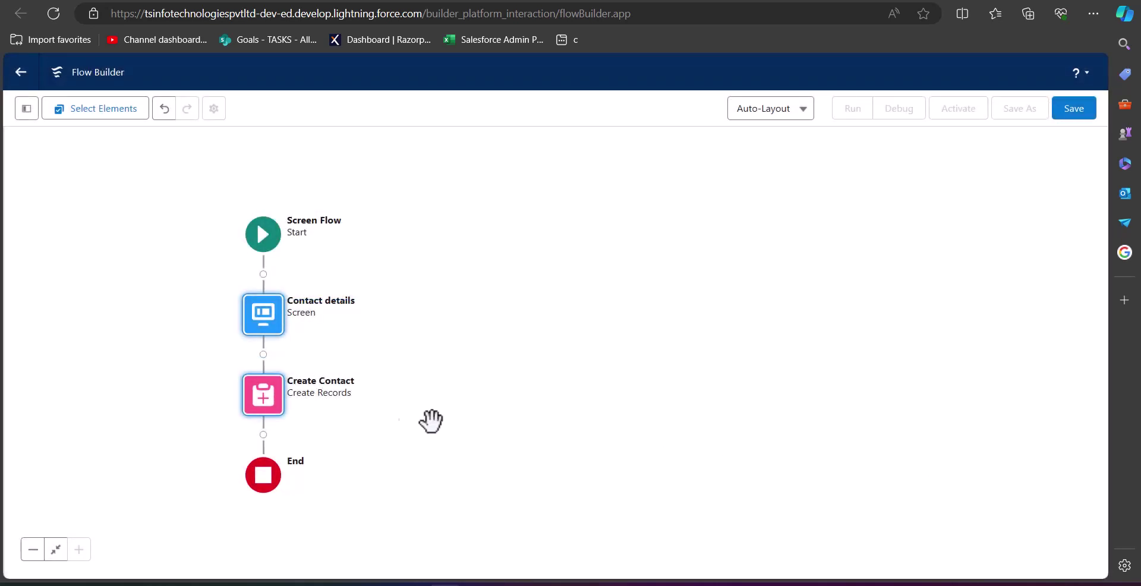
Set Create Contact's LastName value to the Last_Name screen component and close the panel.
click(278, 405)
drag(408, 413, 820, 288)
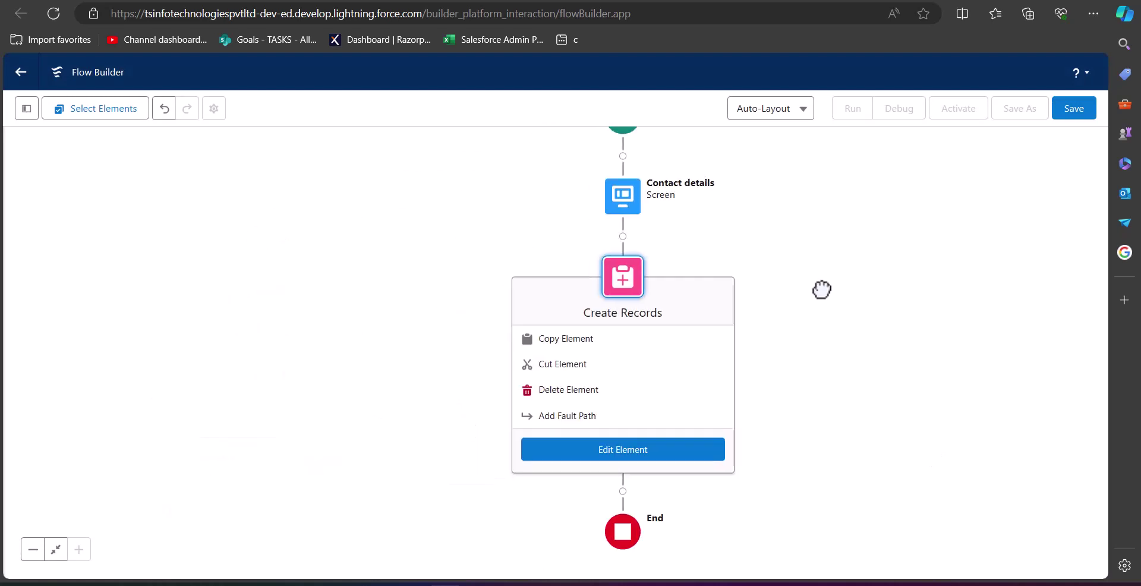
click(616, 455)
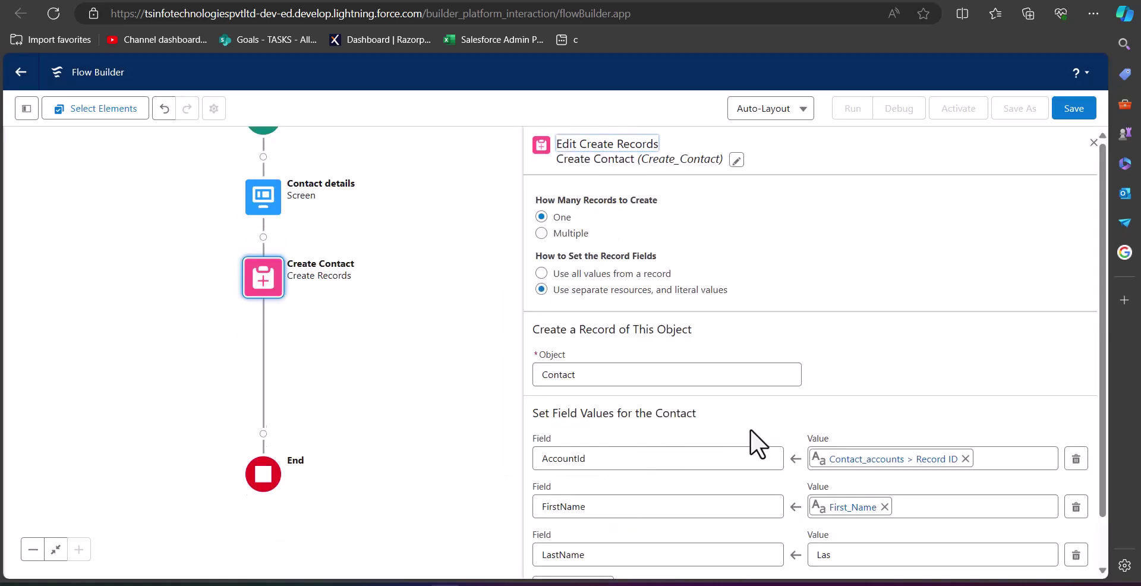
scroll(832, 422, down, 1)
double_click(840, 503)
key(BackSpace)
text(Las)
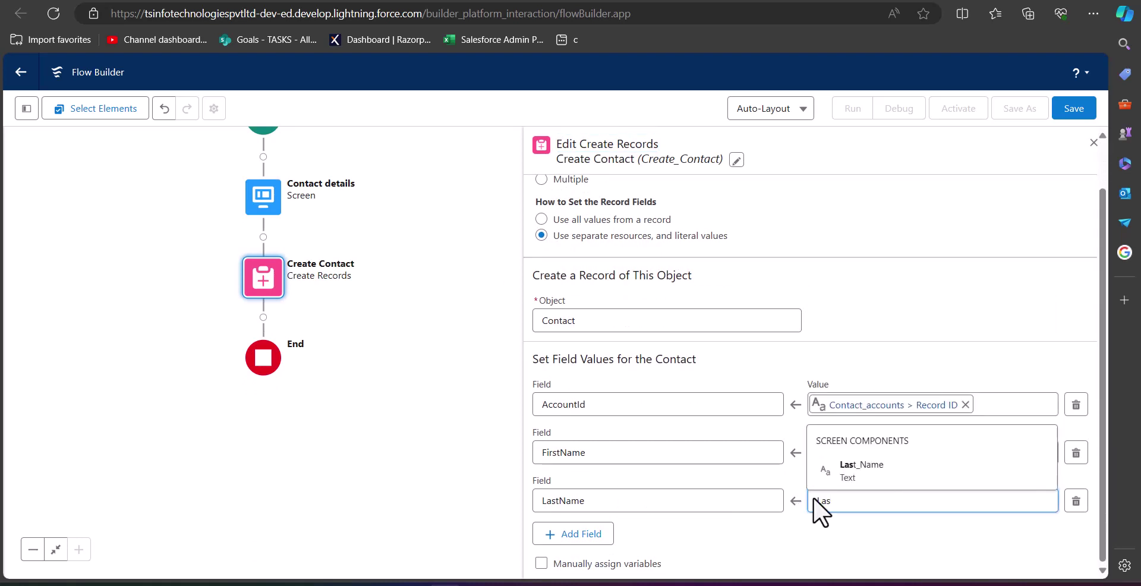
click(858, 475)
click(892, 546)
drag(351, 340, 490, 400)
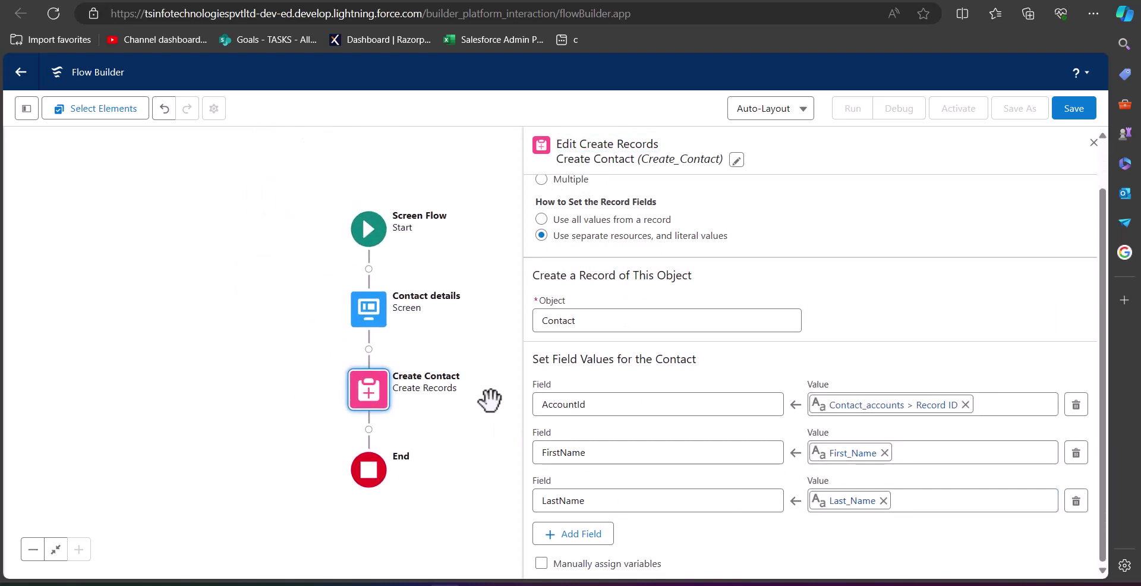
click(1094, 143)
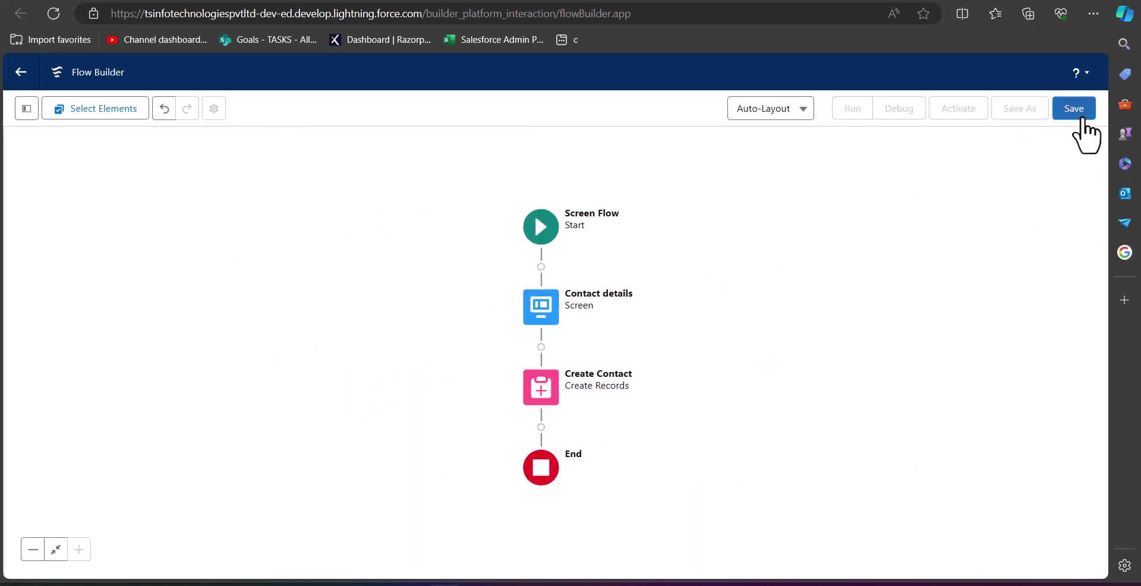
Save the flow with label 'Create Contact Lookup' and API name Create_Contact_Lookup as inactive Version 1.
click(1074, 110)
click(454, 273)
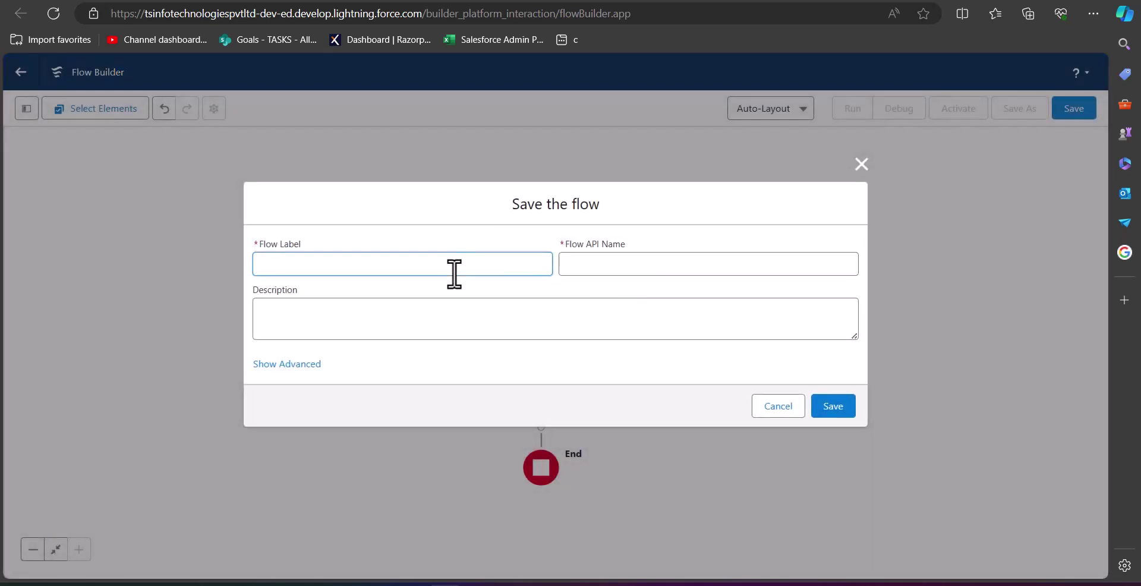
text(Create Contact Lookup)
click(687, 321)
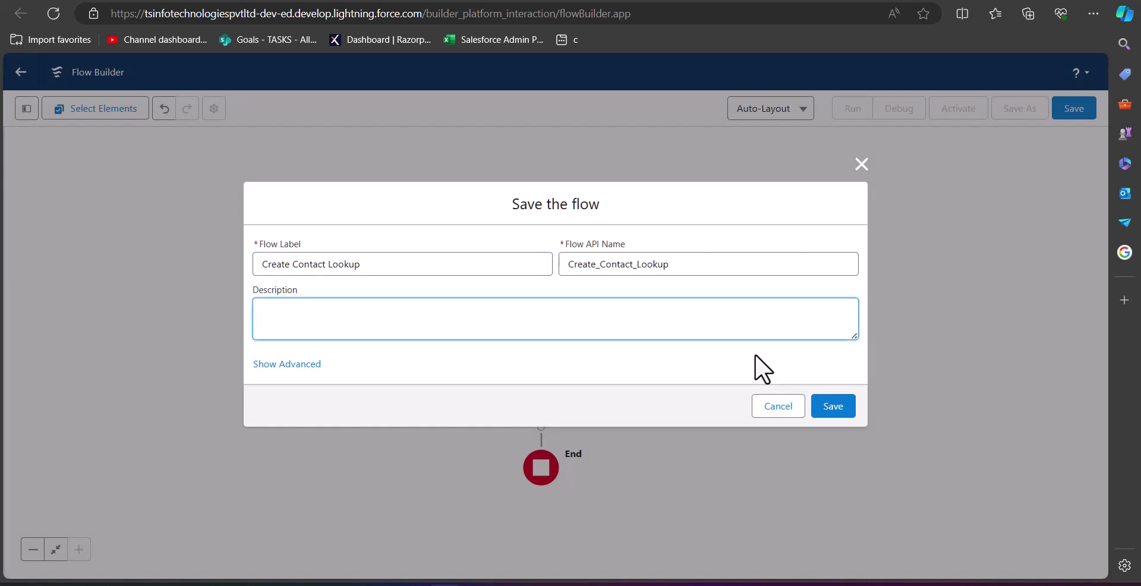
click(836, 410)
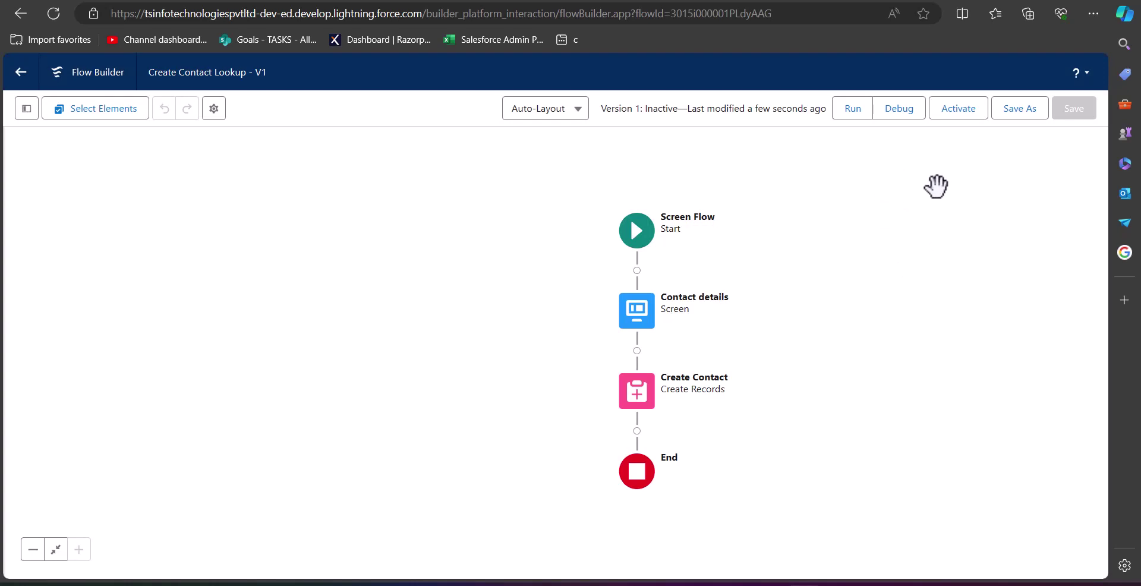
Debug-run the flow, entering a test contact's first and last name and account United Oil & Gas Corp.
click(896, 110)
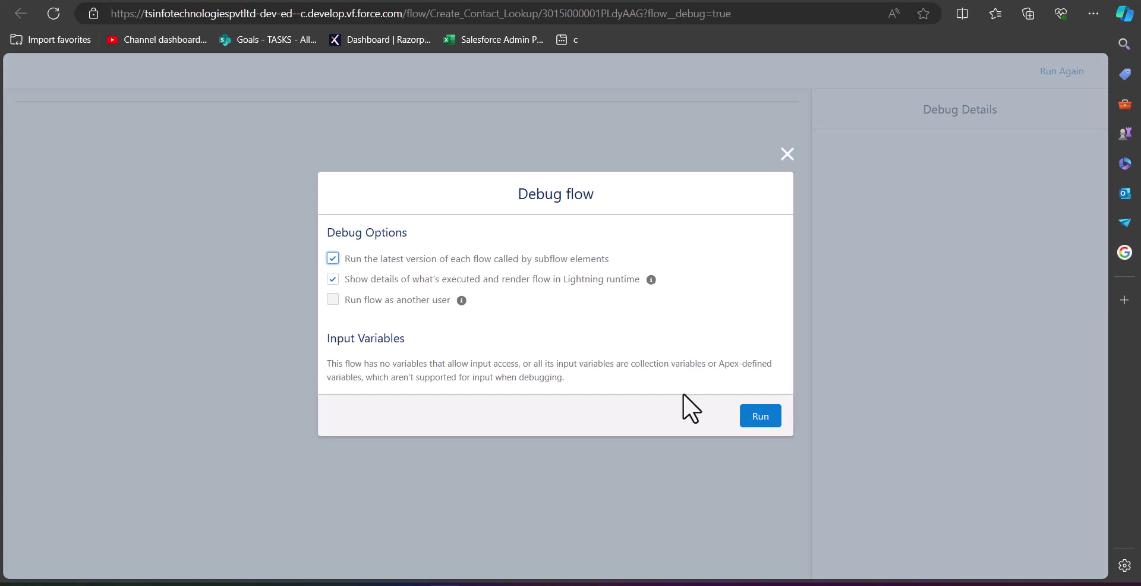
click(759, 416)
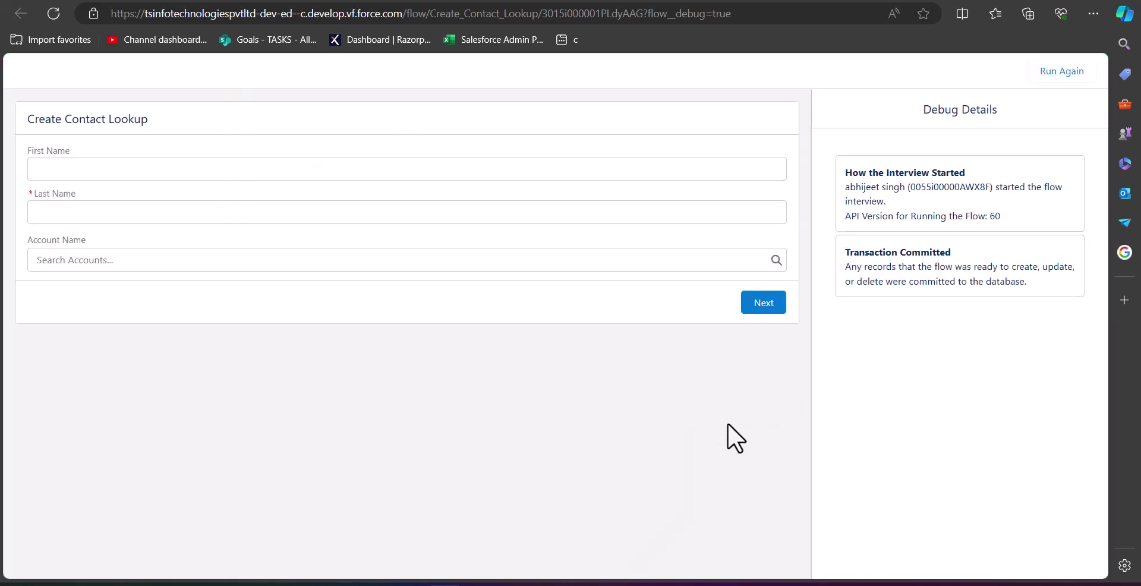
click(83, 173)
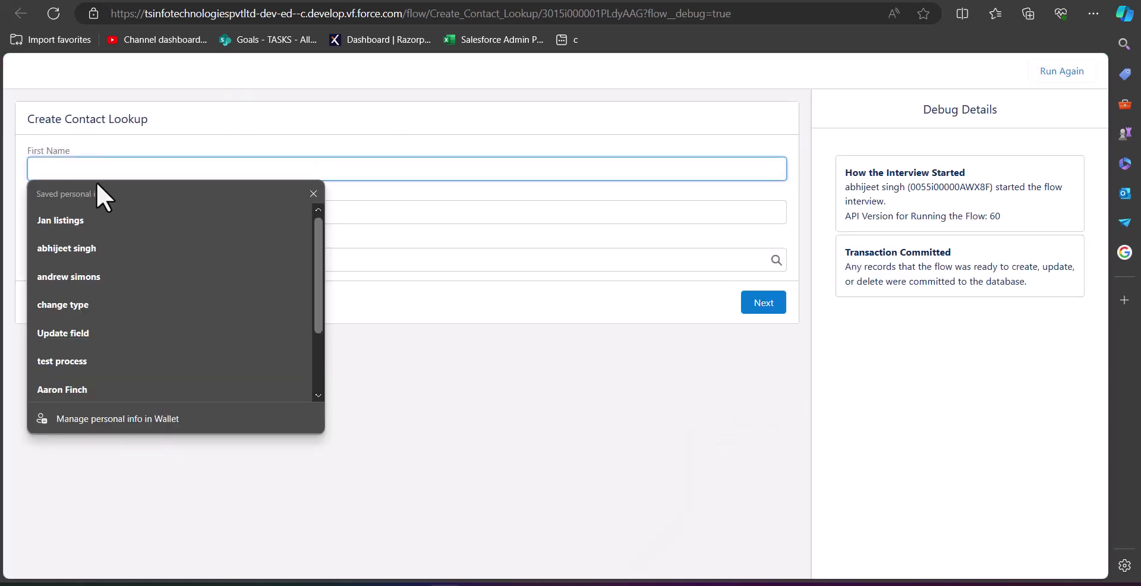
text(john)
key(Tab)
text(simans)
click(399, 260)
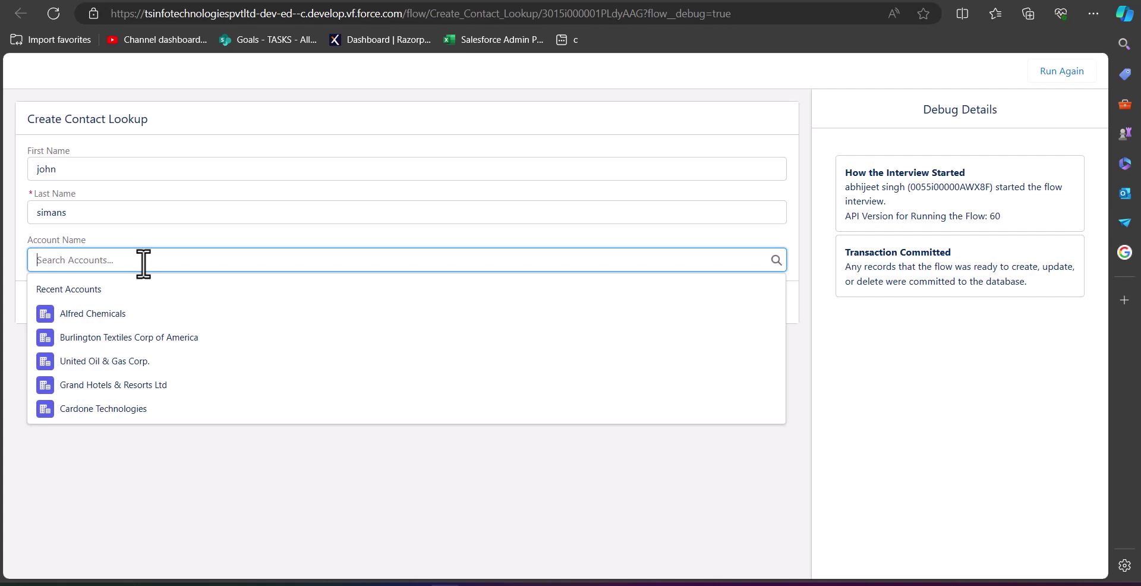
click(122, 361)
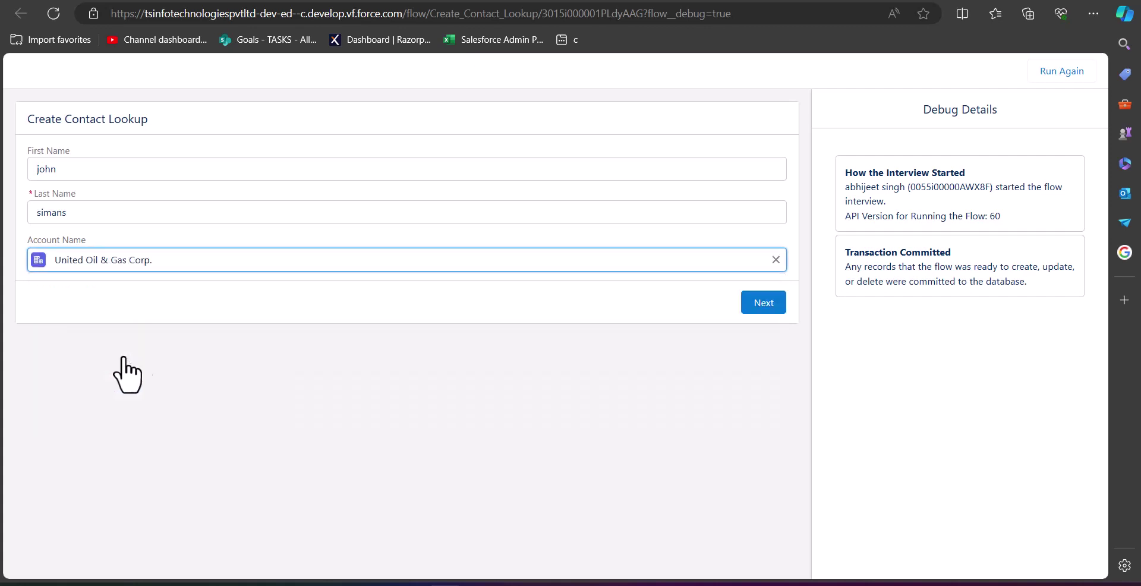
Finish the debug run, then find Contacts via the App Launcher search 'con' to view the new contact.
click(761, 305)
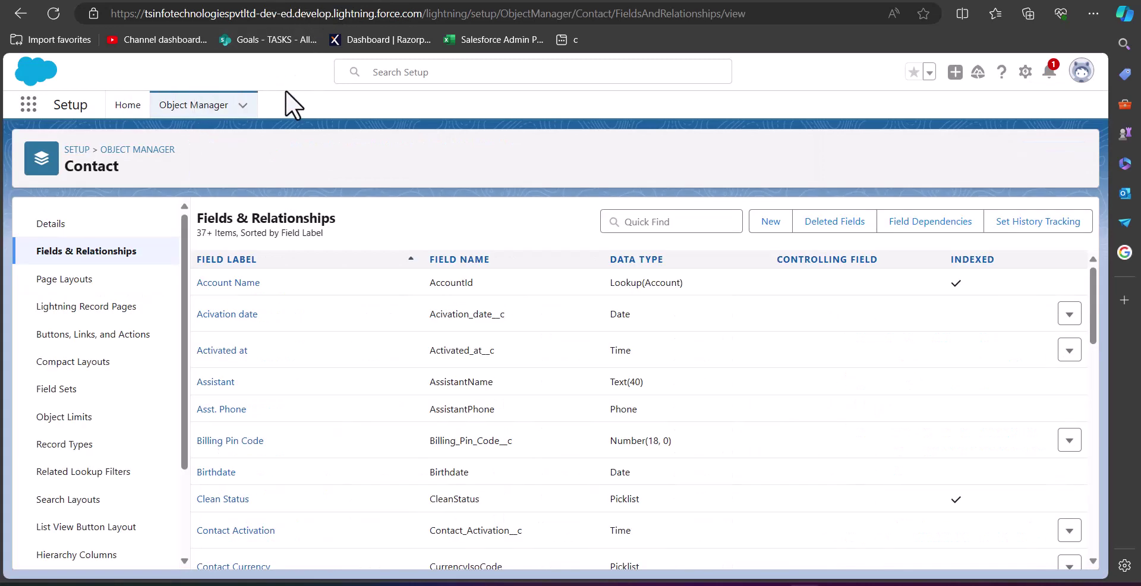
click(29, 107)
text(c)
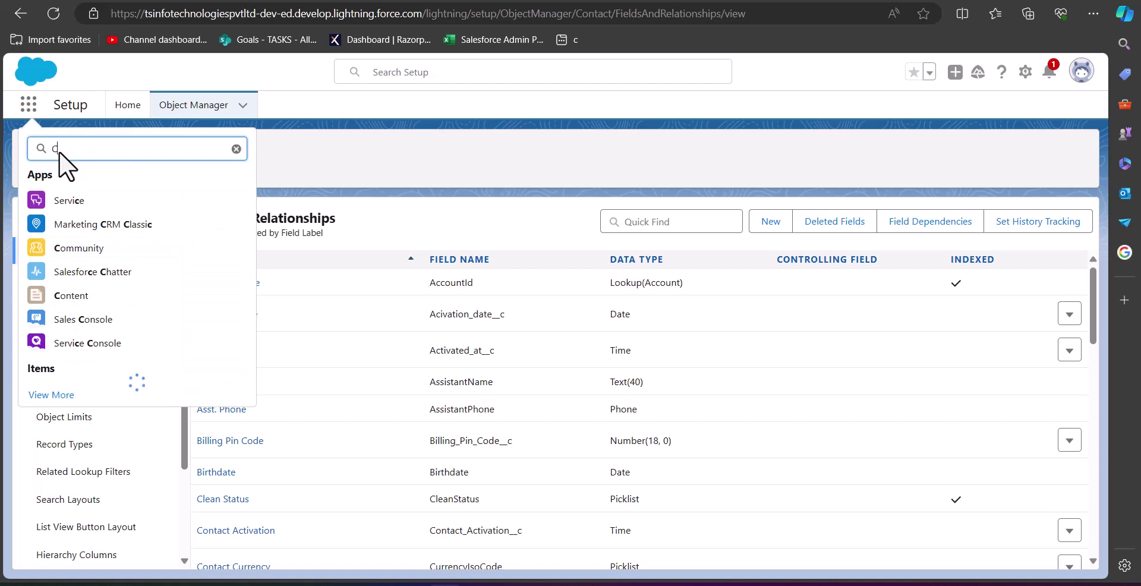
text(on)
click(70, 199)
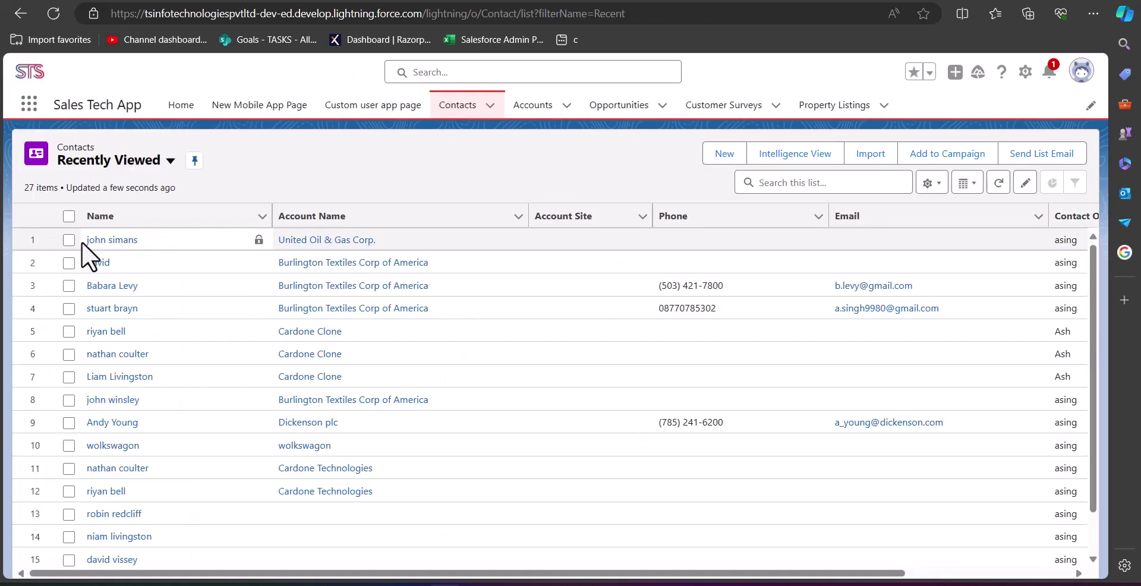